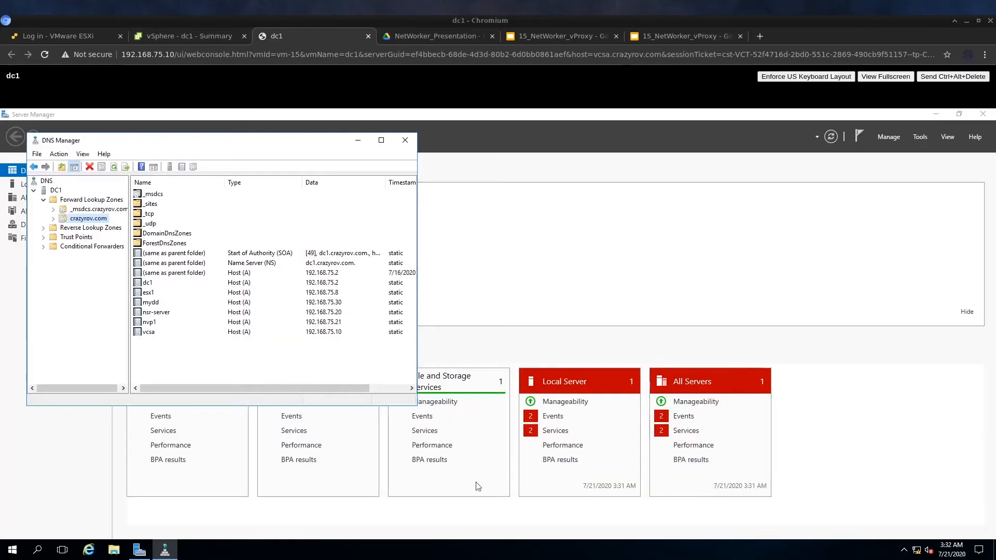
Check the nvp1 host record (192.168.75.21) in crazyrov.com, then return to the dc1 summary
left_click(192, 323)
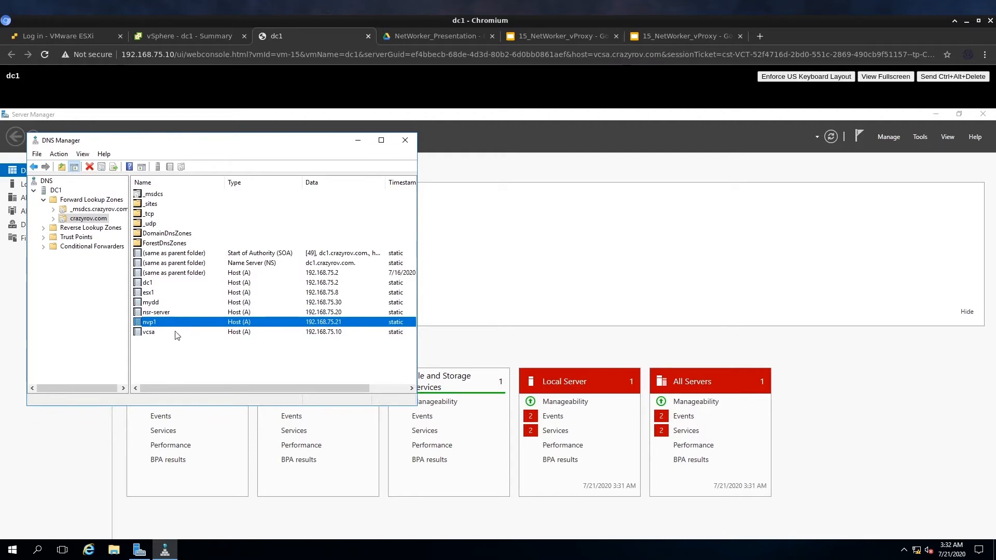
left_click(160, 35)
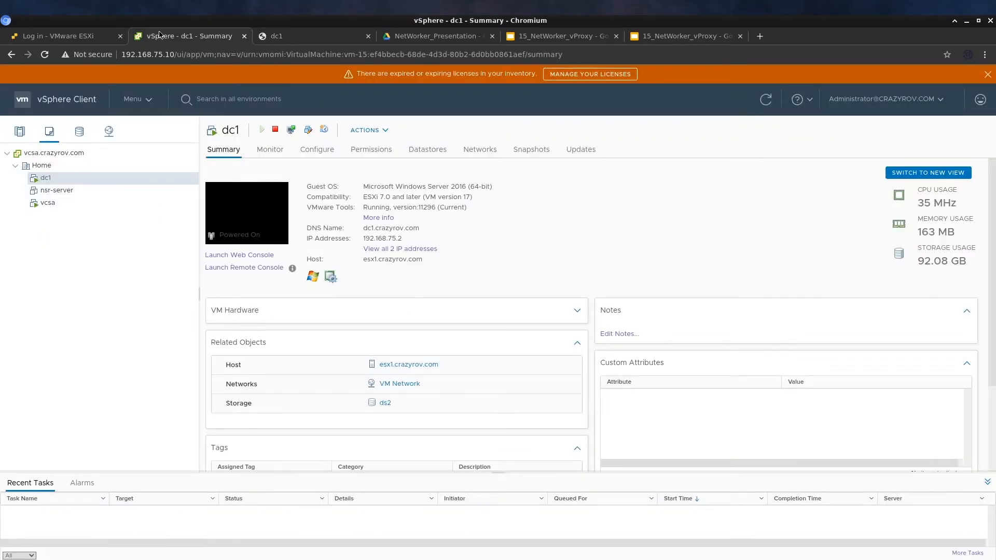
Start an OVF deployment on esx1 from local file vproxy-installer-4.2.0-4.ova
left_click(20, 131)
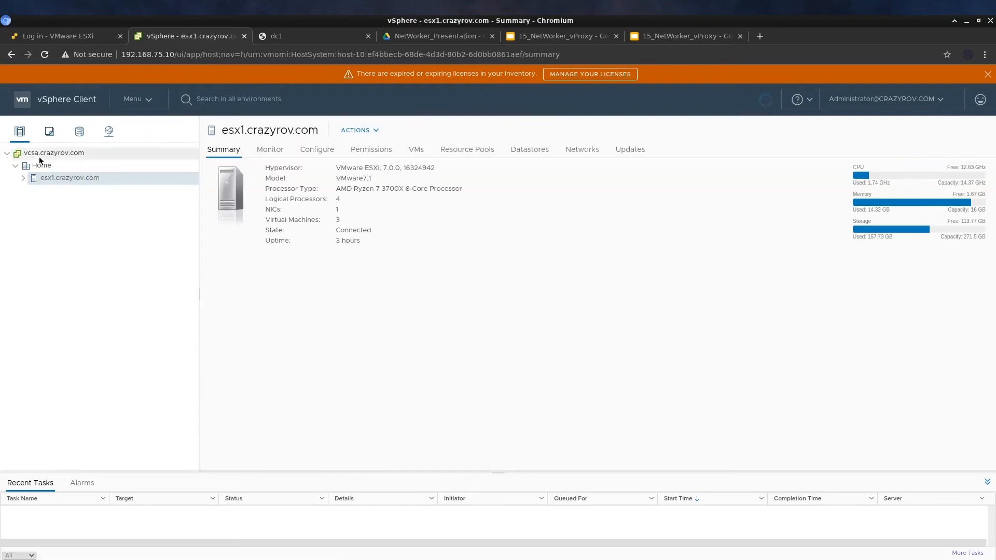
right_click(104, 176)
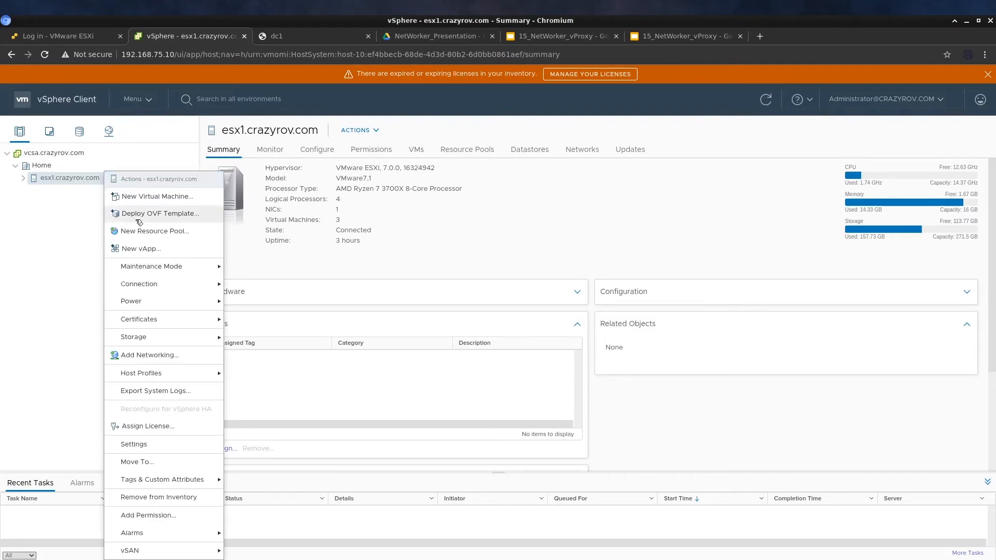
left_click(139, 213)
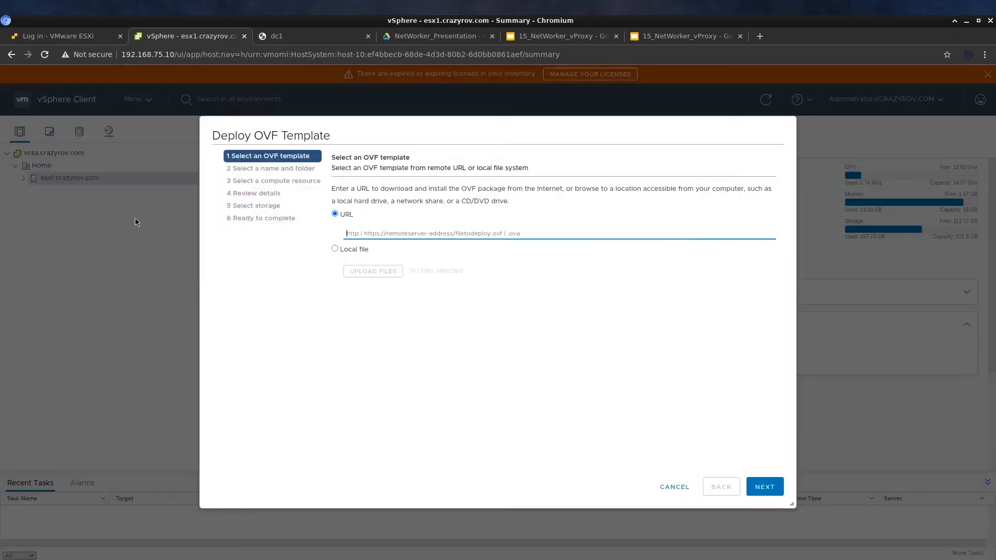
left_click(357, 250)
left_click(374, 269)
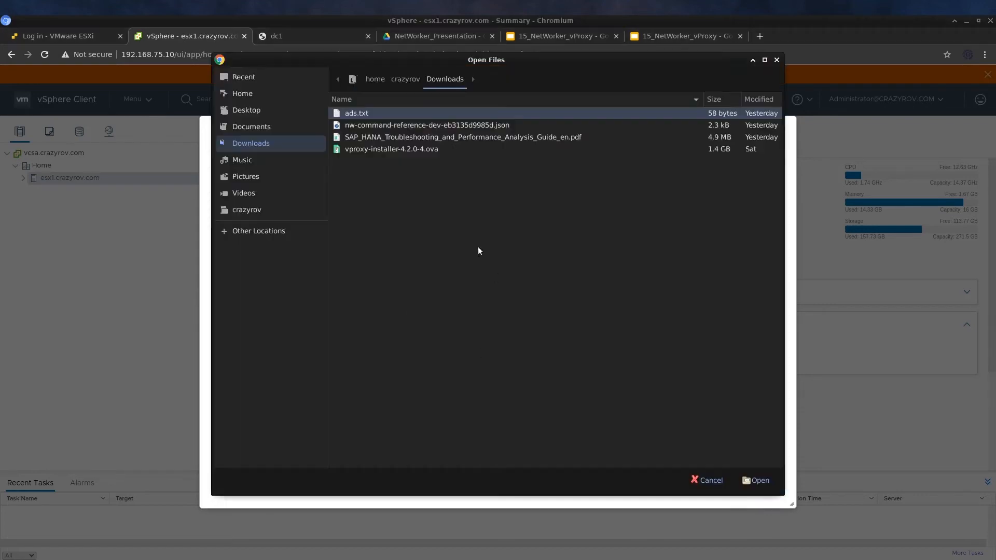
left_click(418, 150)
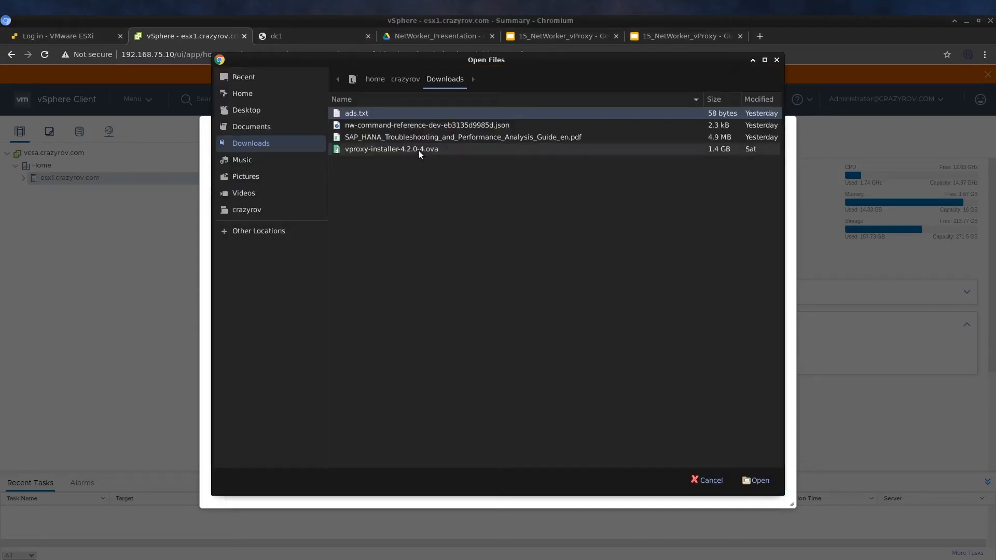
left_click(749, 483)
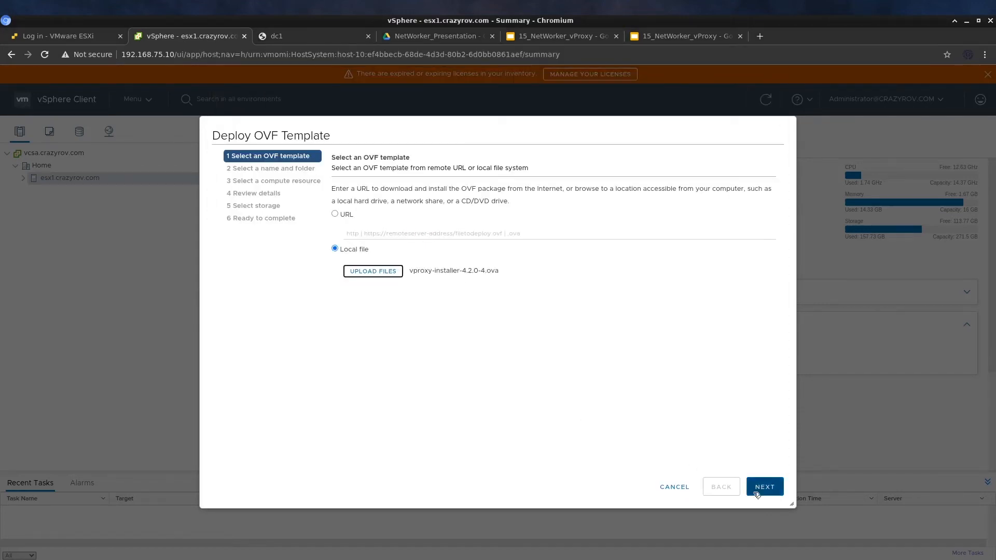
Name the VM nvp1, keep esx1 as compute resource, and accept the license agreement
left_click(771, 493)
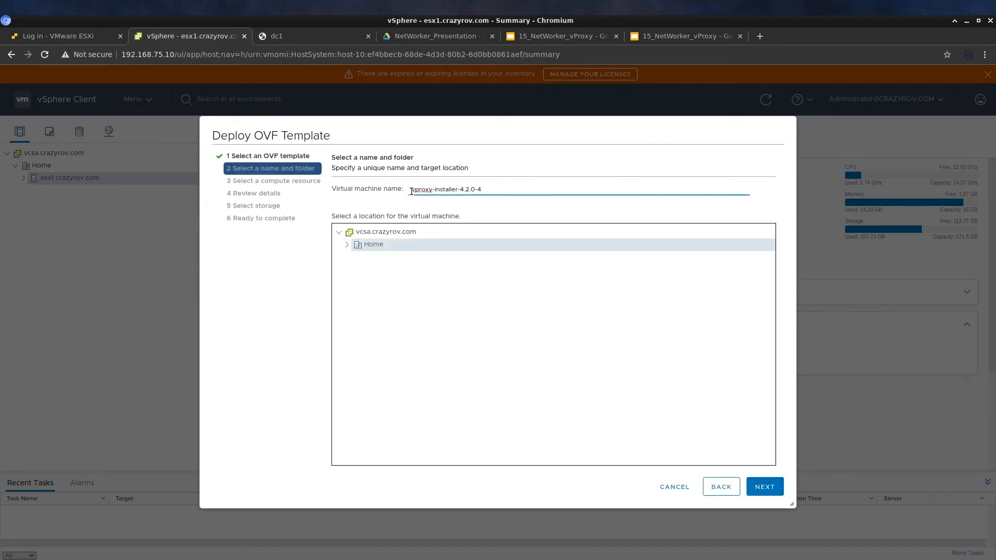
left_click_drag(413, 191, 511, 191)
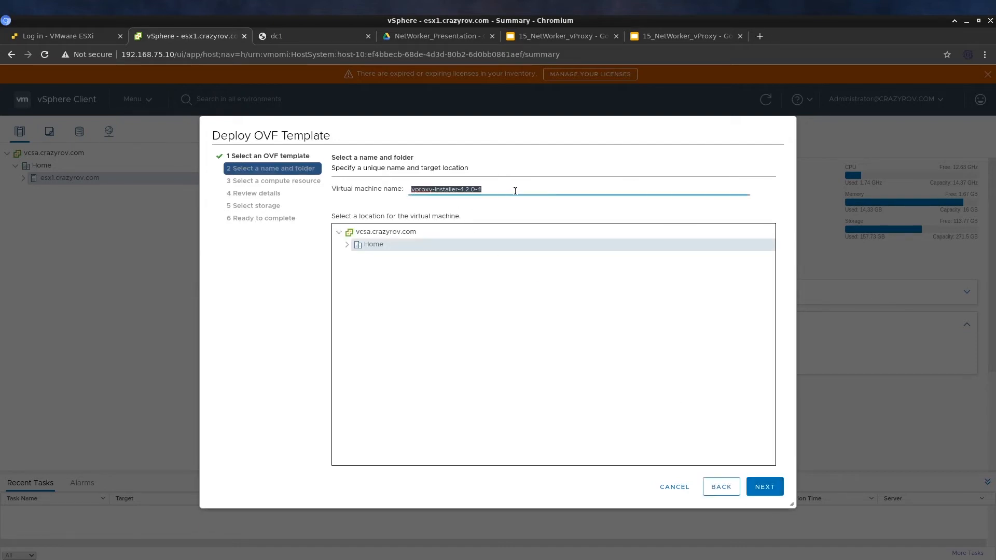
type("v")
type("vp1")
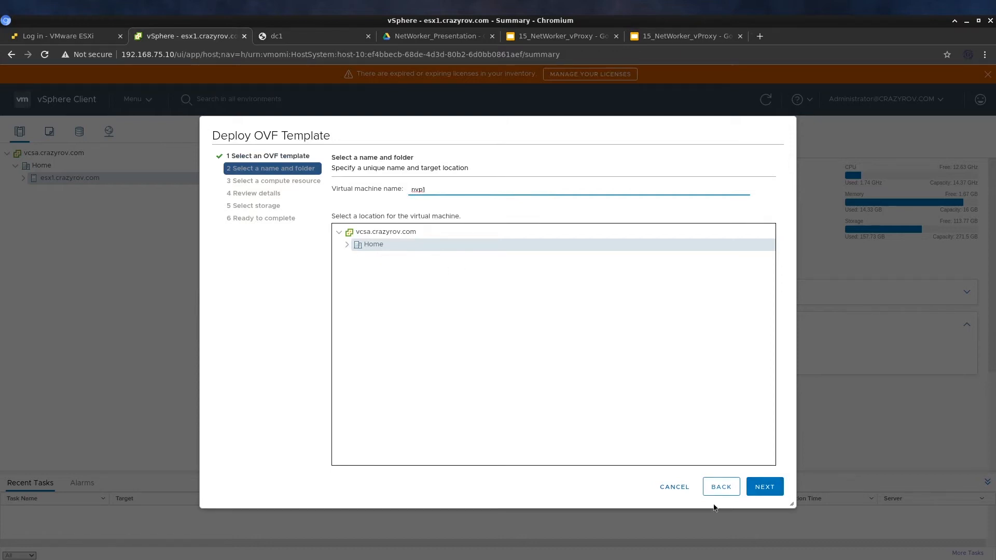
left_click(765, 487)
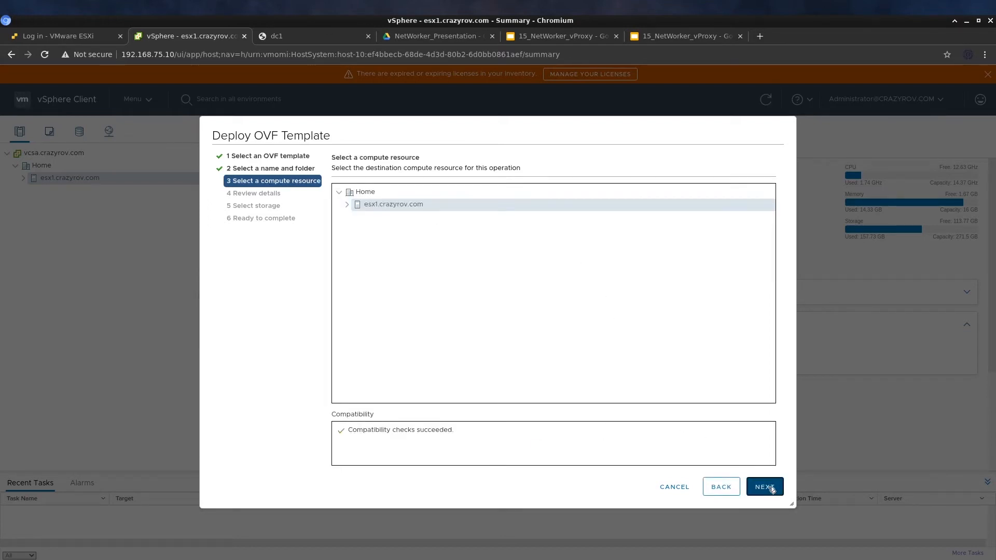
left_click(766, 487)
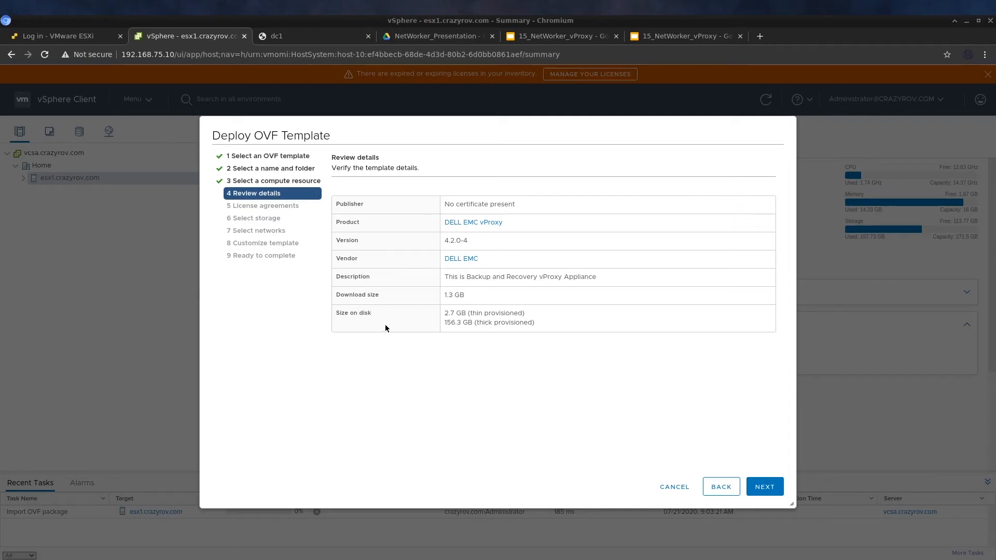
left_click(769, 489)
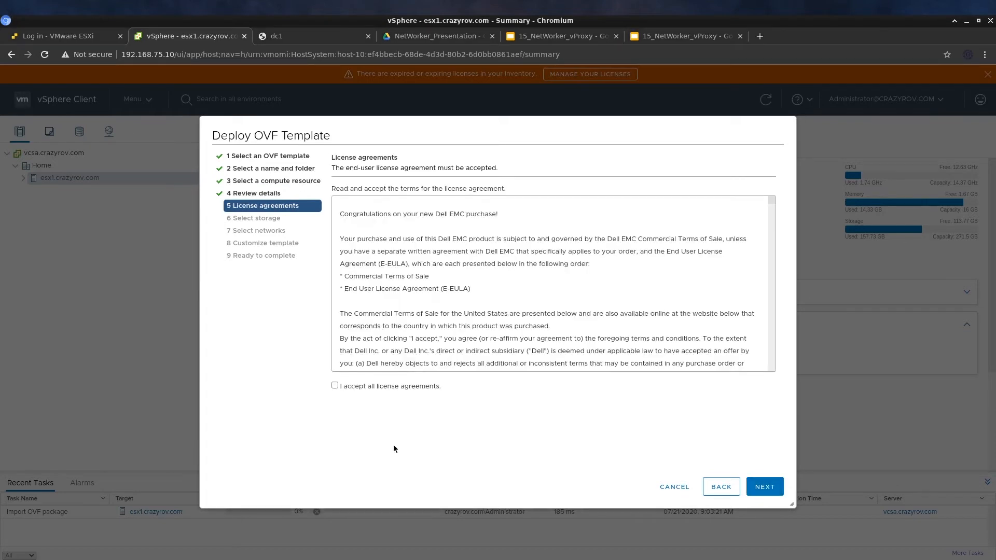
left_click(382, 385)
left_click(769, 488)
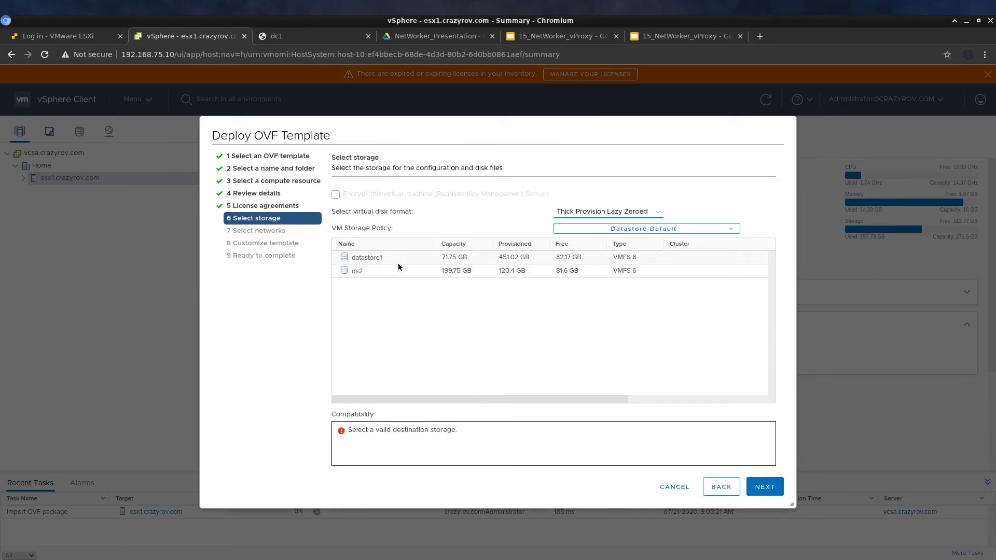
Store nvp1 on datastore ds2 with Thin Provision disks, keeping VM Network as destination
left_click(397, 270)
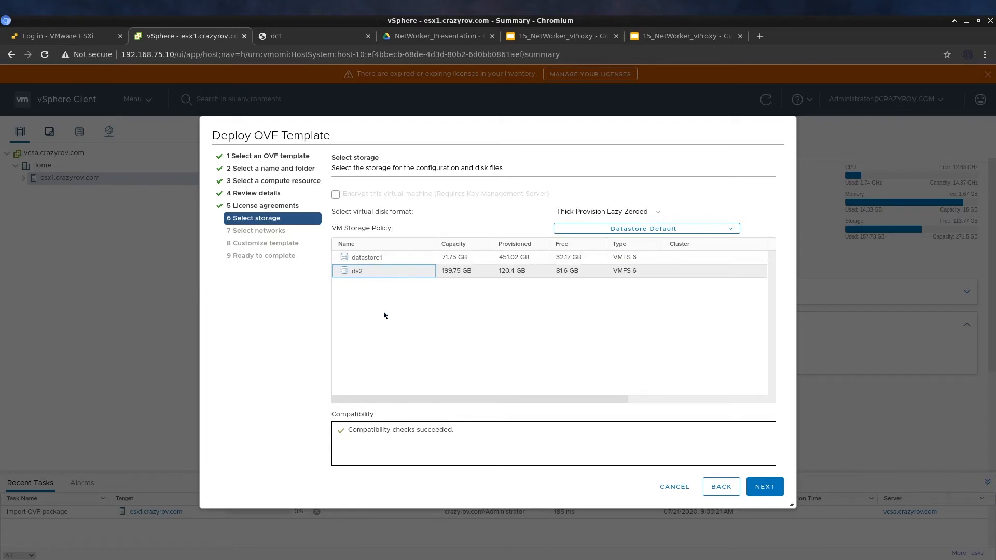
left_click(633, 214)
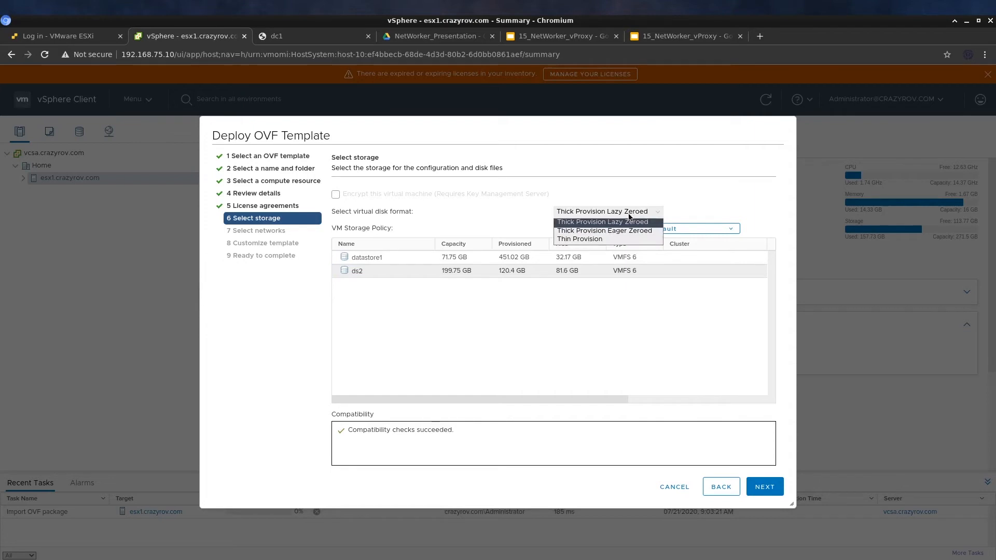
left_click(627, 241)
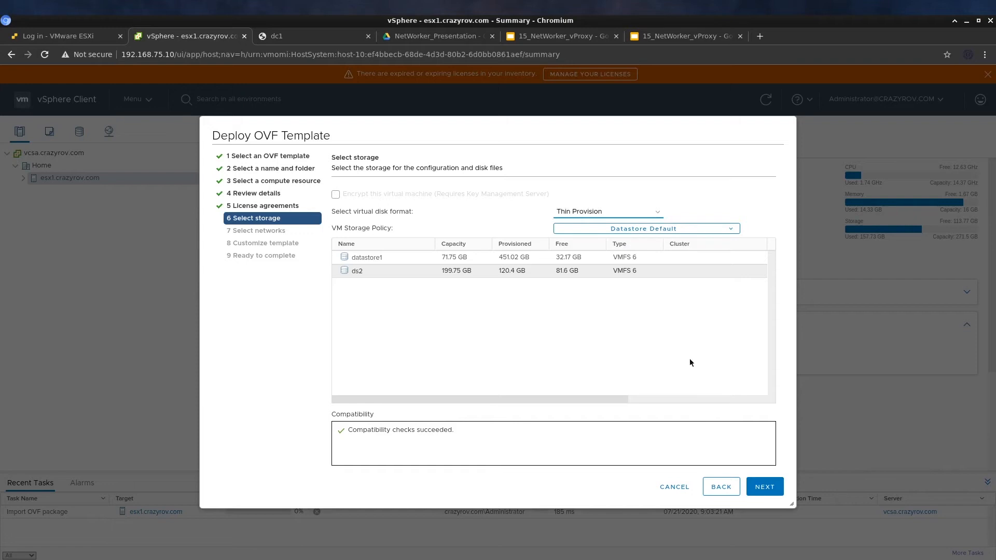
left_click(765, 487)
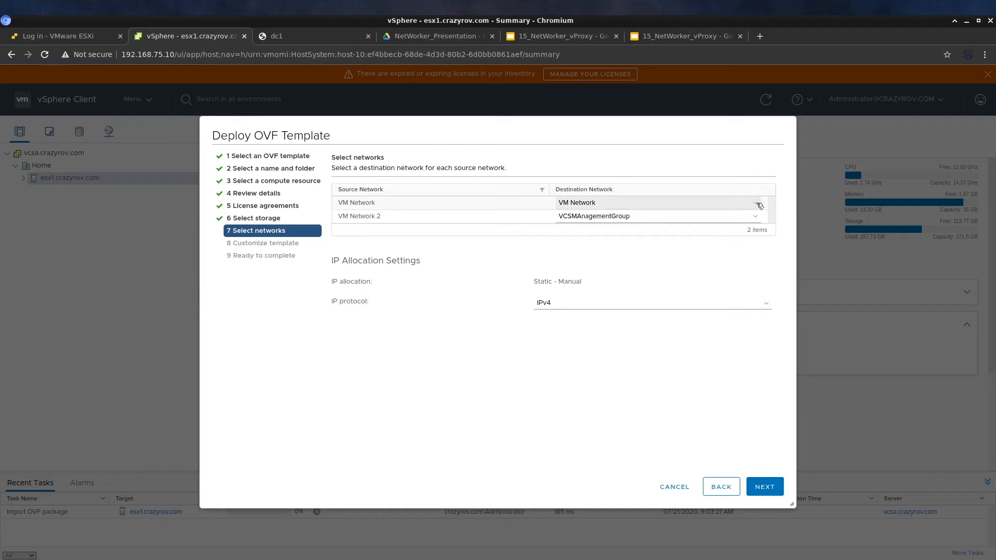
left_click(760, 206)
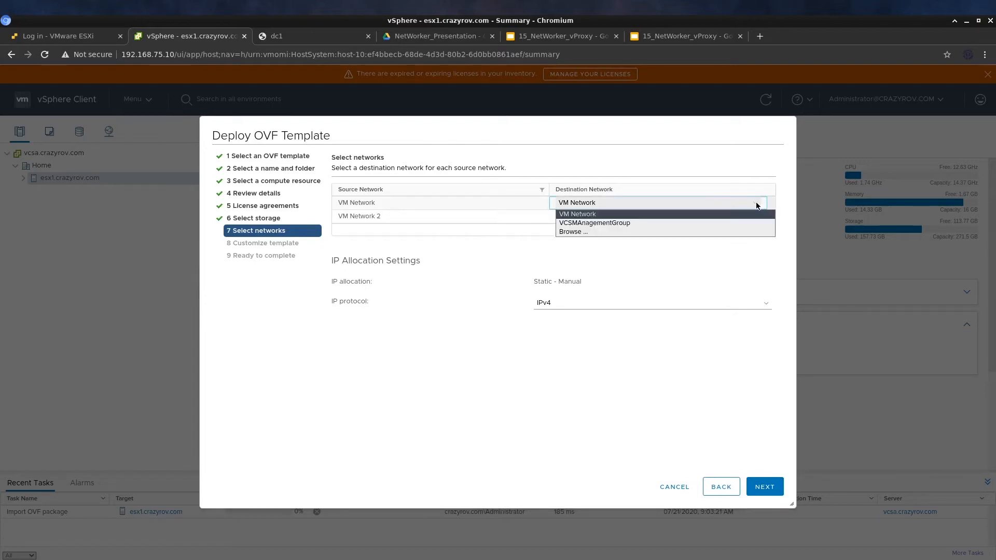
left_click(744, 216)
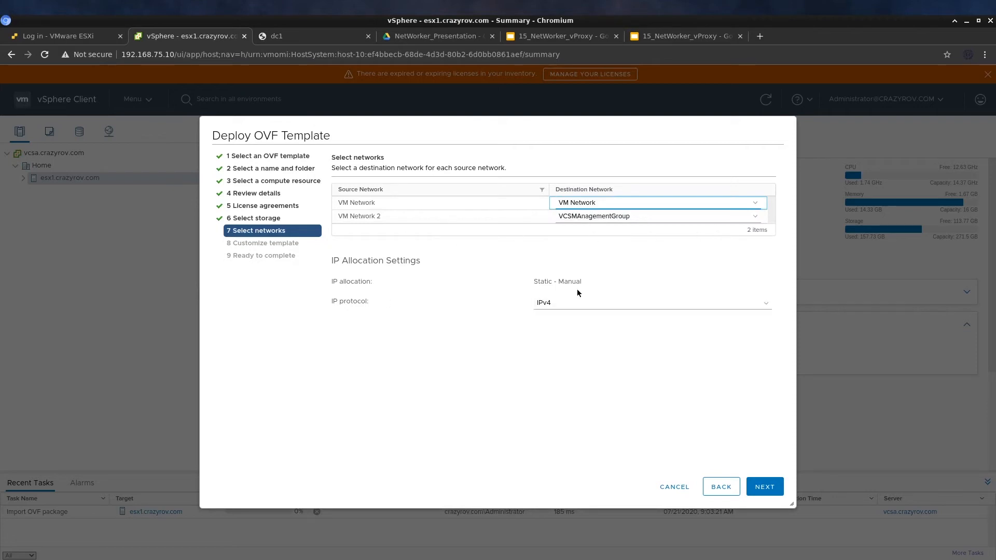
left_click(780, 496)
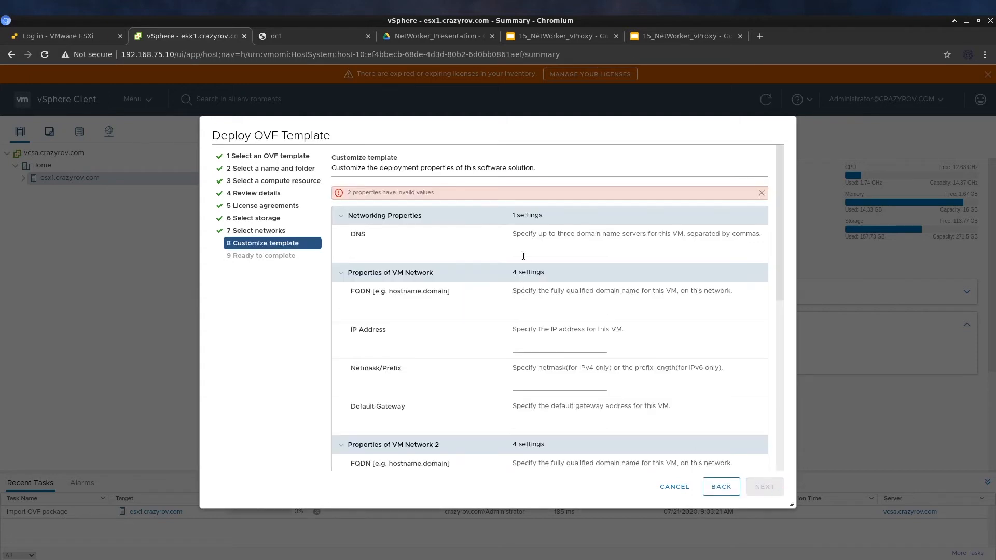
Enter DNS 192.168.75.2, FQDN nvp1.crazyrov.com and IP address 192.168.75.21
left_click(524, 256)
type("192.168.75.2")
left_click(543, 309)
type("nvp1.crazyrov.com")
left_click(577, 344)
double_click(547, 253)
key("ctrl+c")
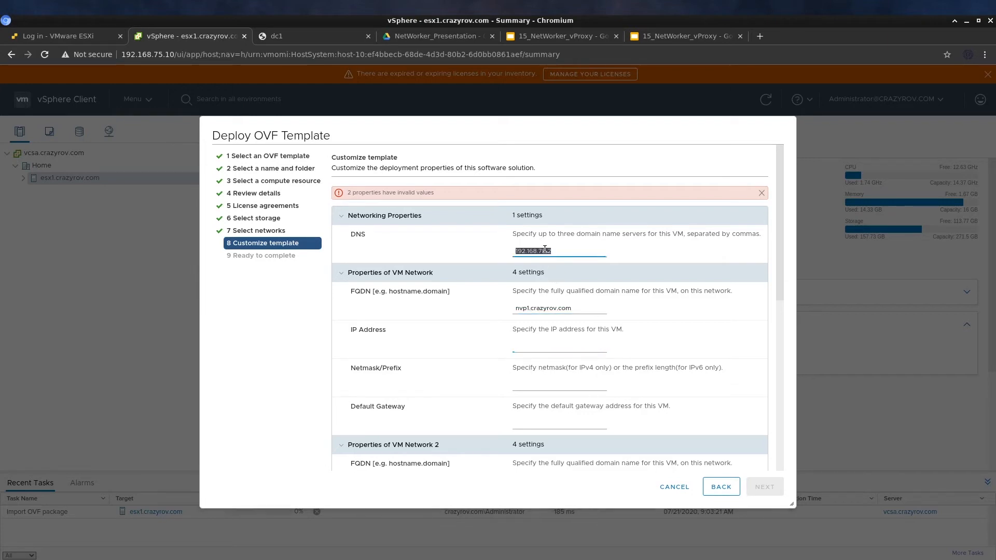
left_click(559, 341)
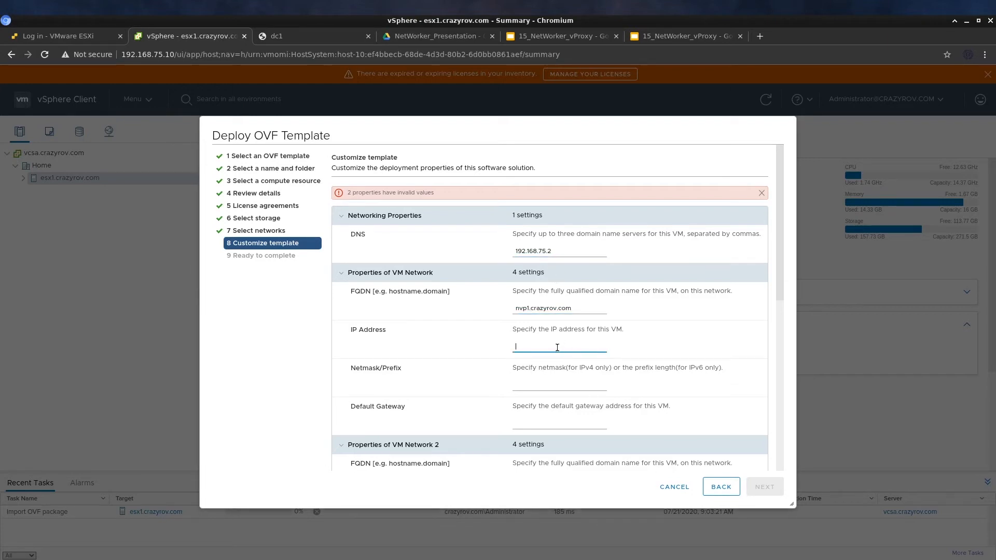
key("ctrl+v")
Set netmask 32 and default gateway 192.168.75.1
left_click(579, 383)
type("32")
scroll(580, 386, "down", 2)
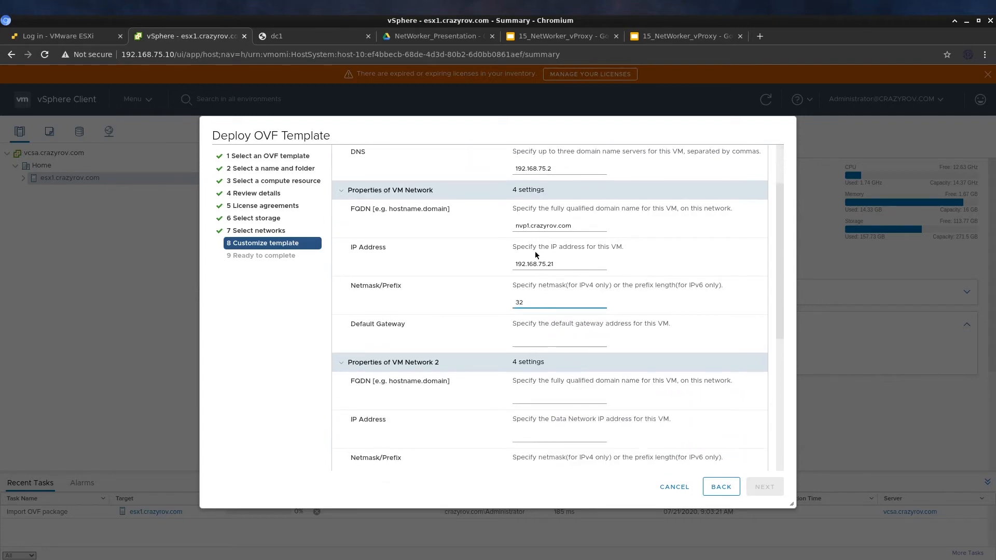
double_click(539, 265)
key("ctrl+c")
left_click(546, 342)
key("ctrl+v")
key("BackSpace")
key("BackSpace")
type("1")
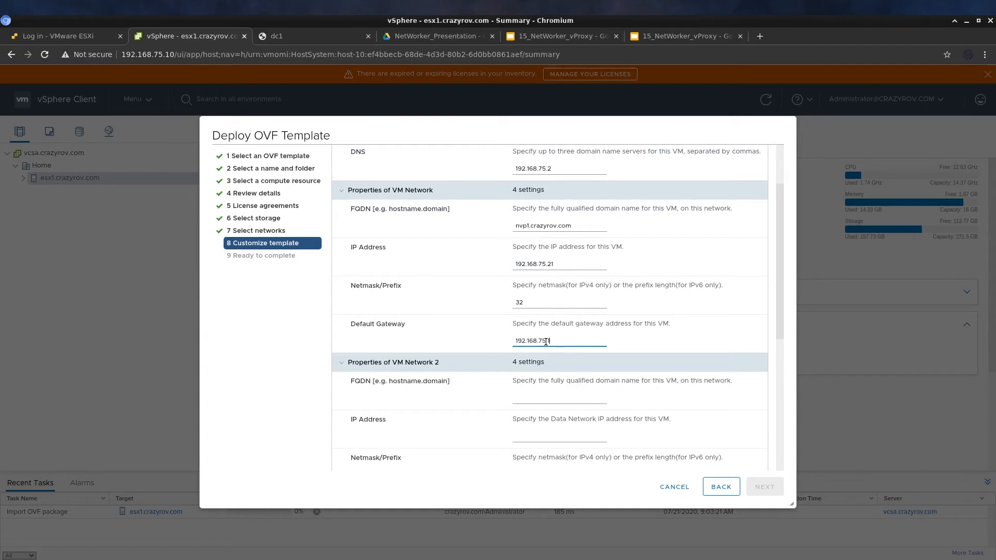
scroll(546, 343, "down", 2)
scroll(545, 342, "up", 4)
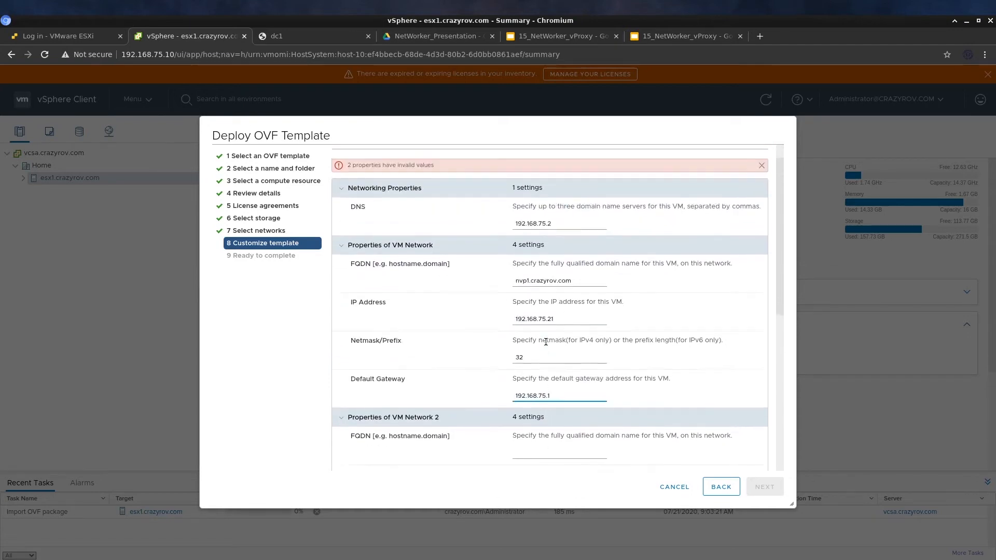
scroll(460, 335, "down", 3)
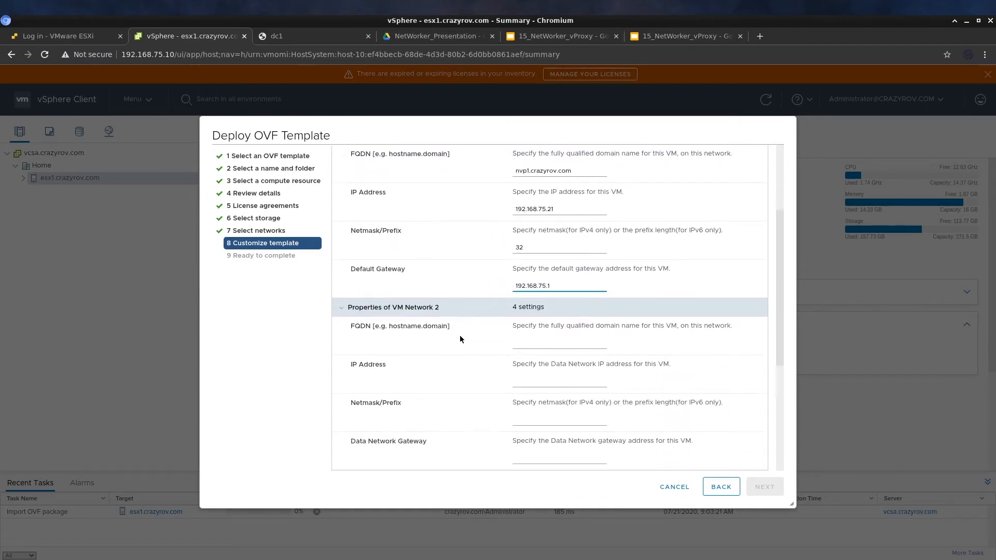
scroll(459, 335, "up", 2)
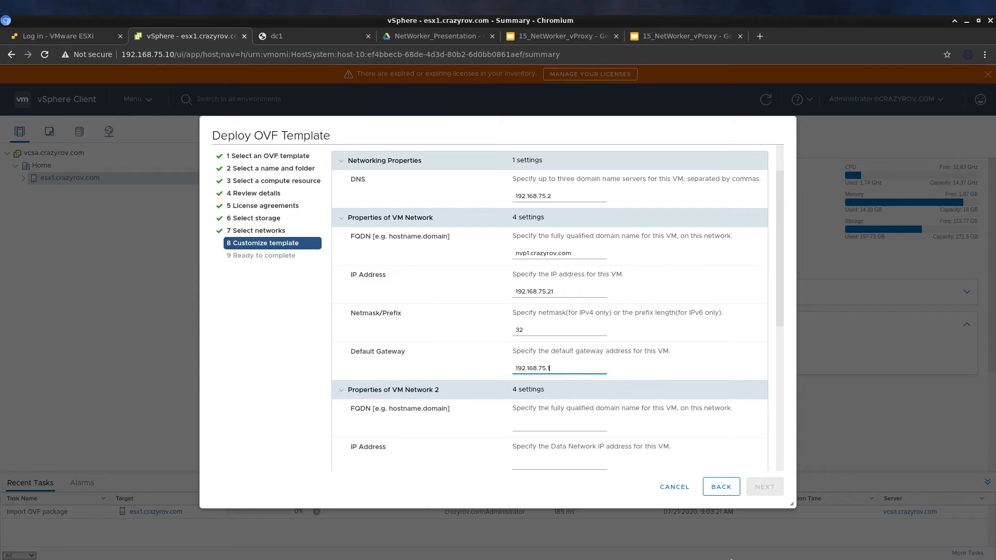
scroll(447, 273, "up", 2)
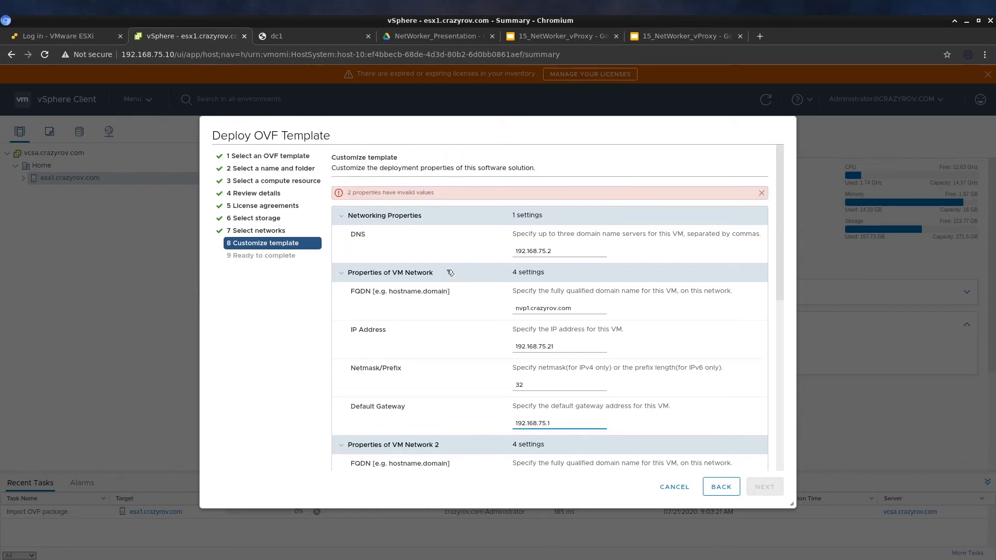
scroll(450, 273, "down", 10)
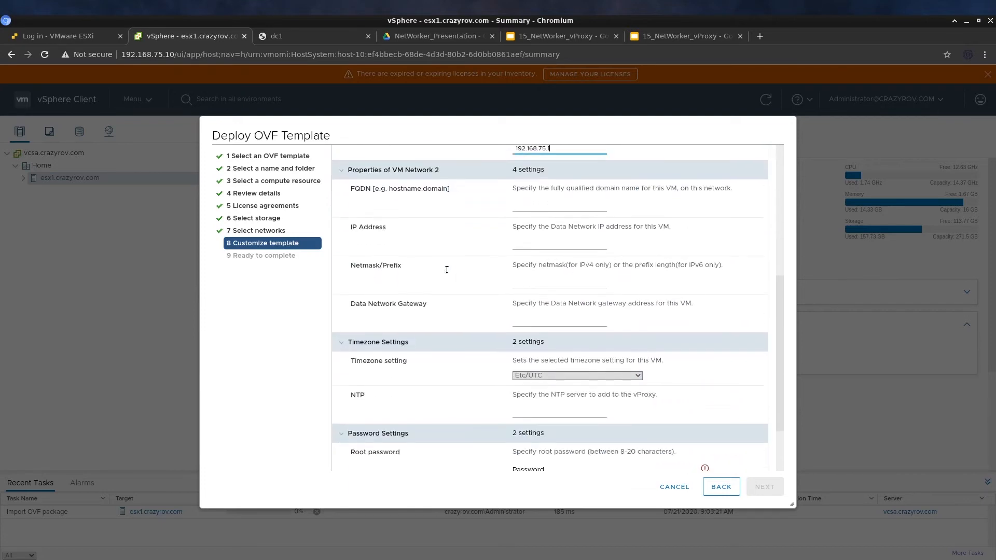
Enter and confirm the root and admin passwords, then advance to Ready to complete
scroll(446, 273, "down", 1)
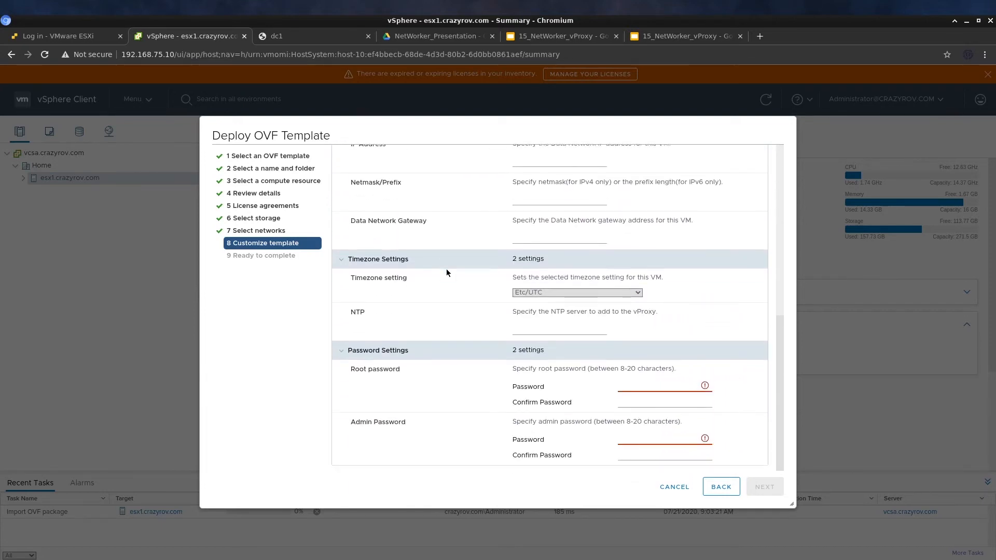
left_click(673, 387)
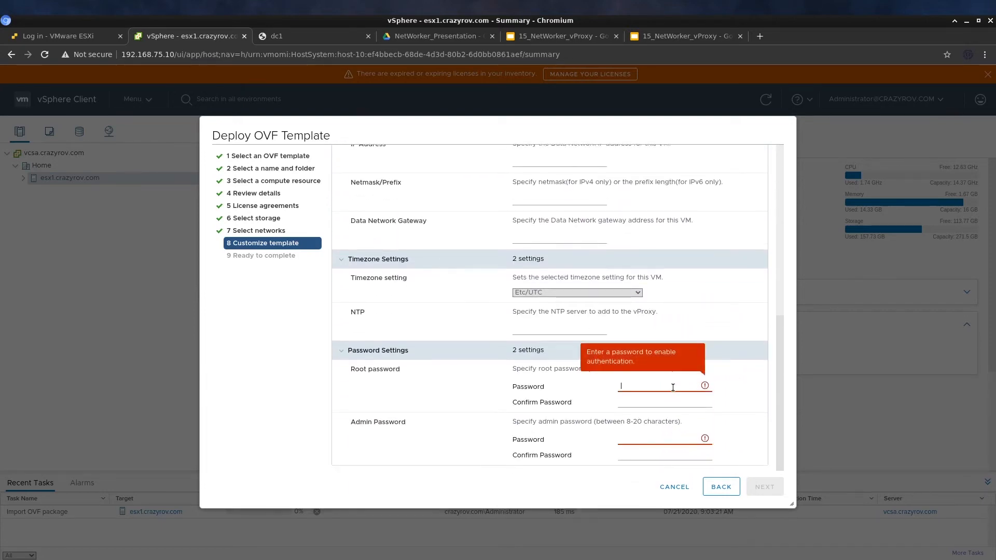
type("p•••••••••••")
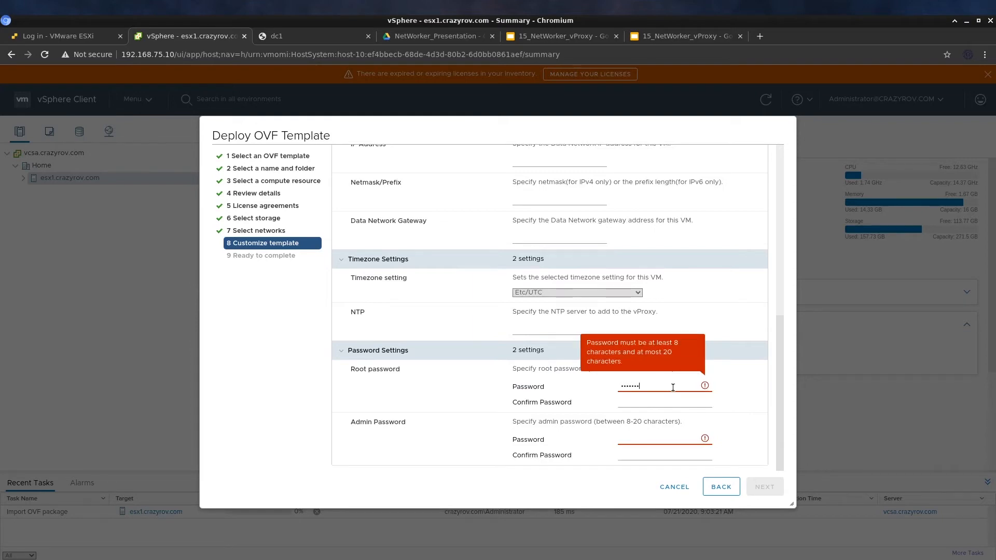
key("Tab")
type("••")
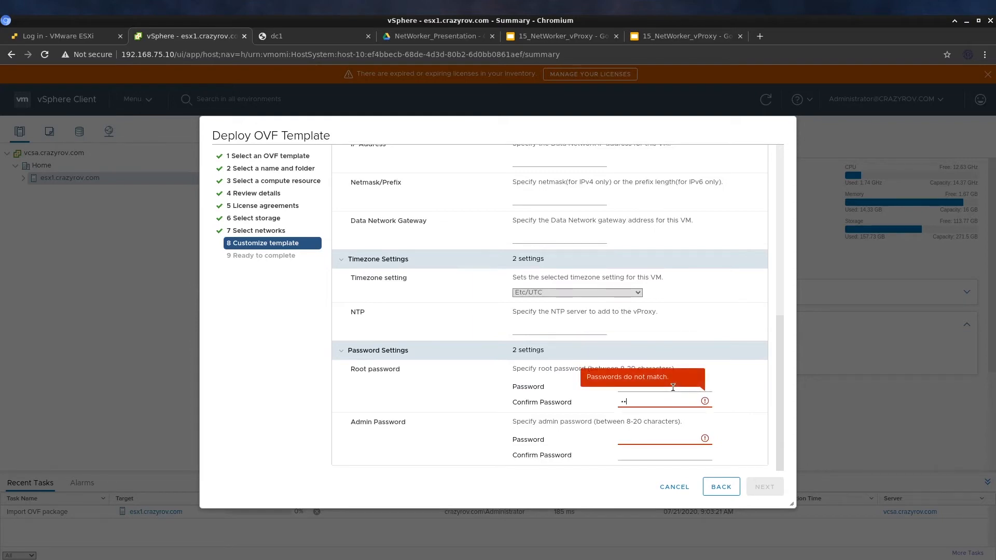
type("•••••••••••")
key("Tab")
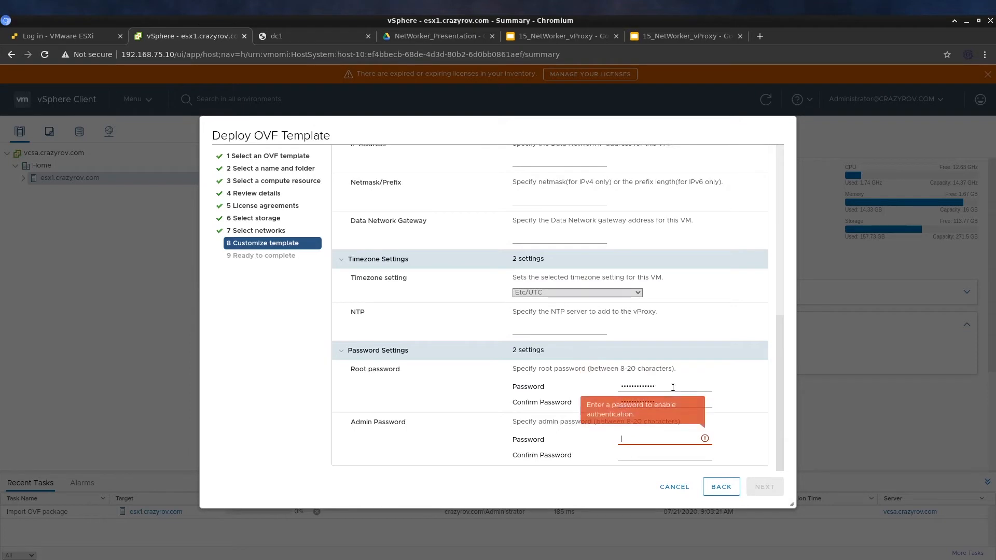
type("••••••••")
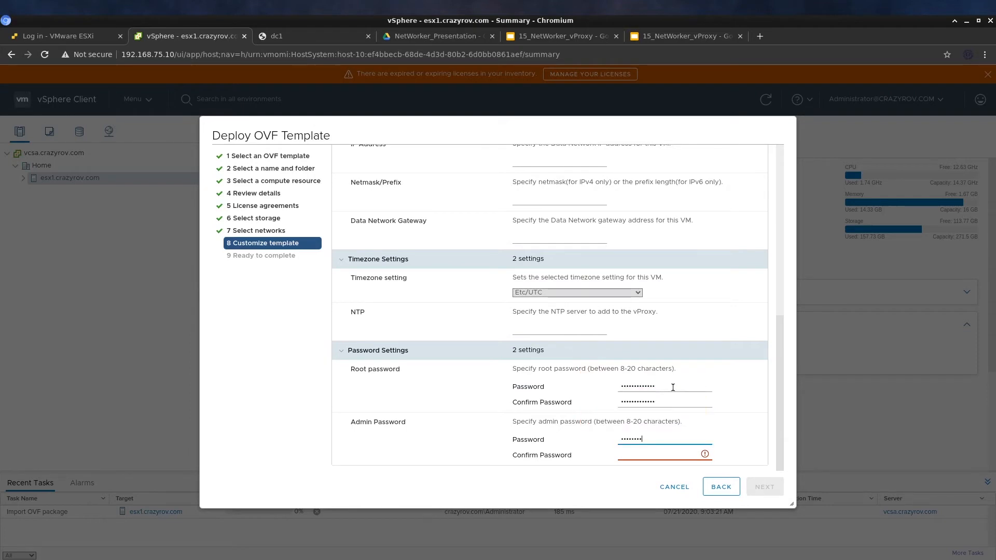
type("••")
key("Tab")
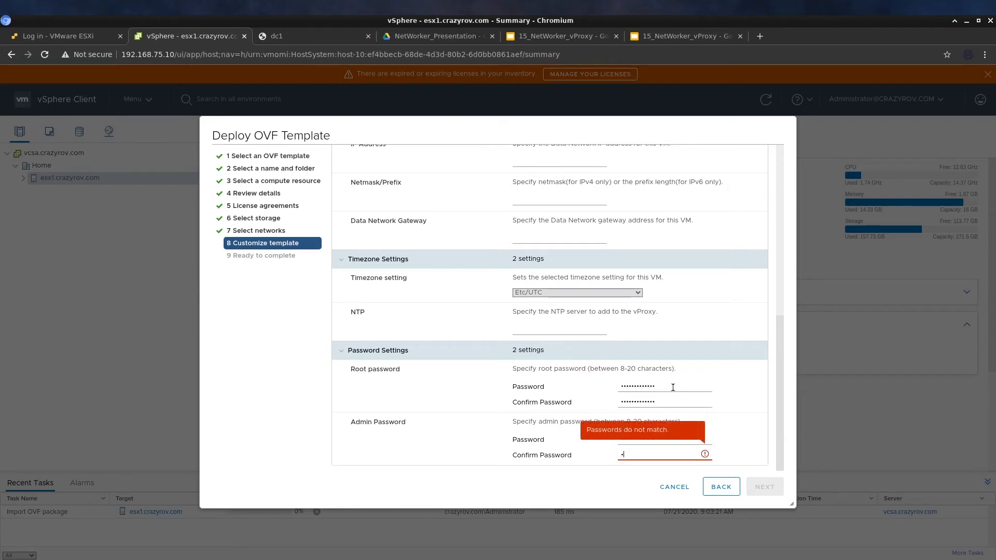
type("••••••••••")
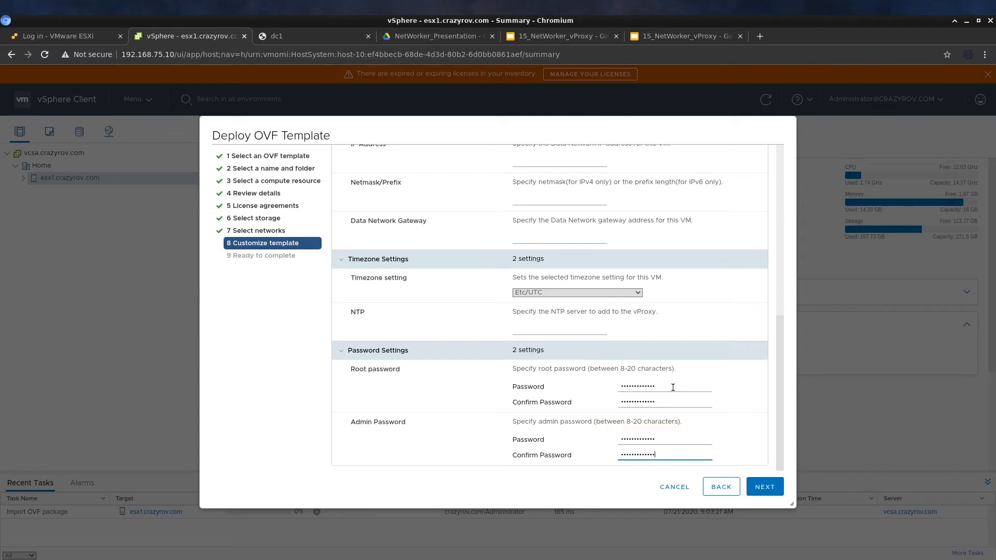
left_click(765, 487)
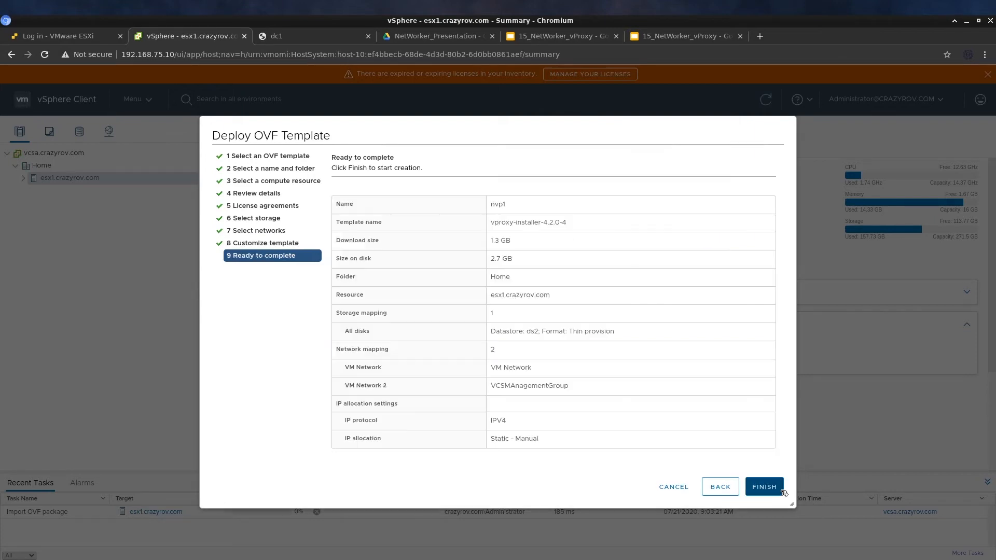
Finish the nvp1 deployment, open its web console and log in as admin
left_click(755, 488)
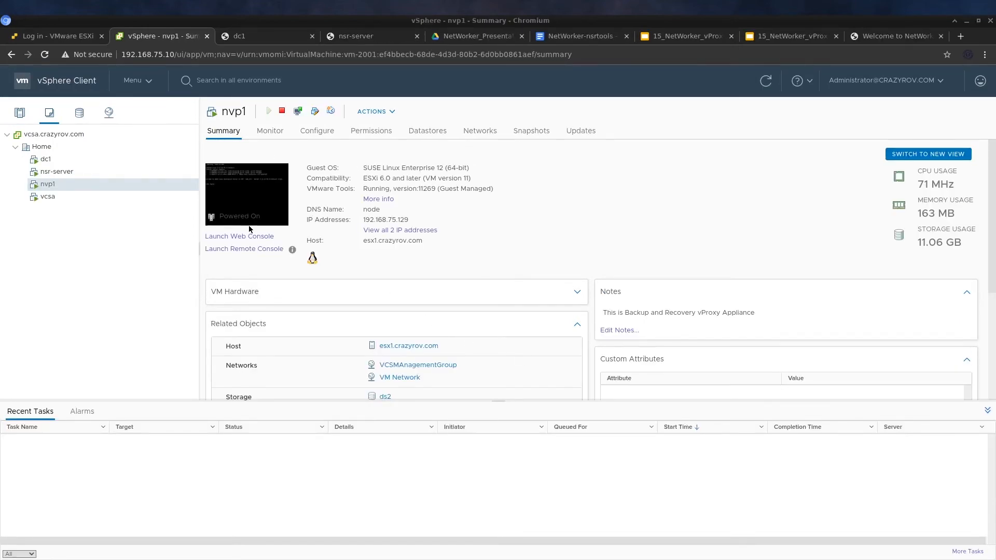
left_click(275, 249)
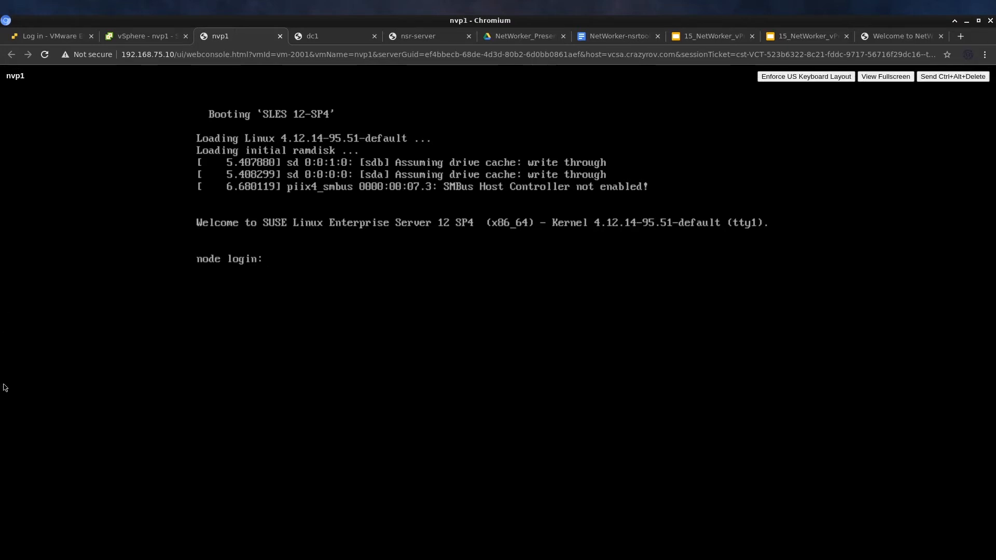
type("admin")
key("Return")
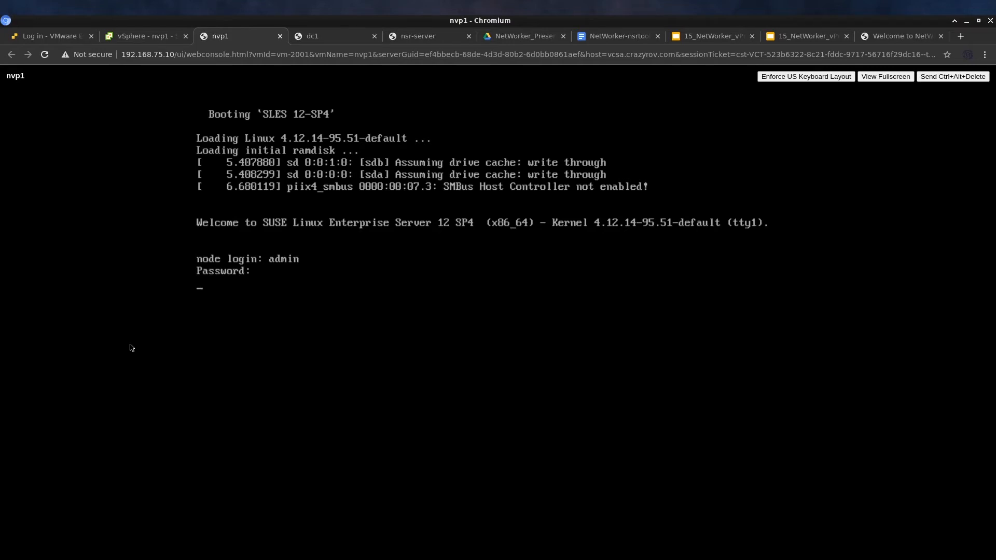
Clear the console and run ip addr, showing eth0 at 192.168.75.129/24
key("ctrl+l")
type("ip addr")
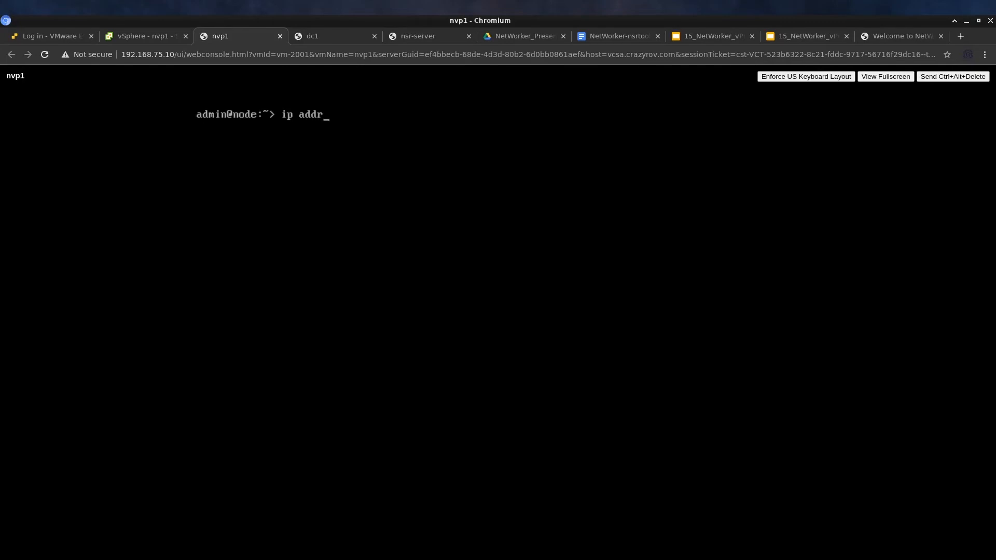
key("Return")
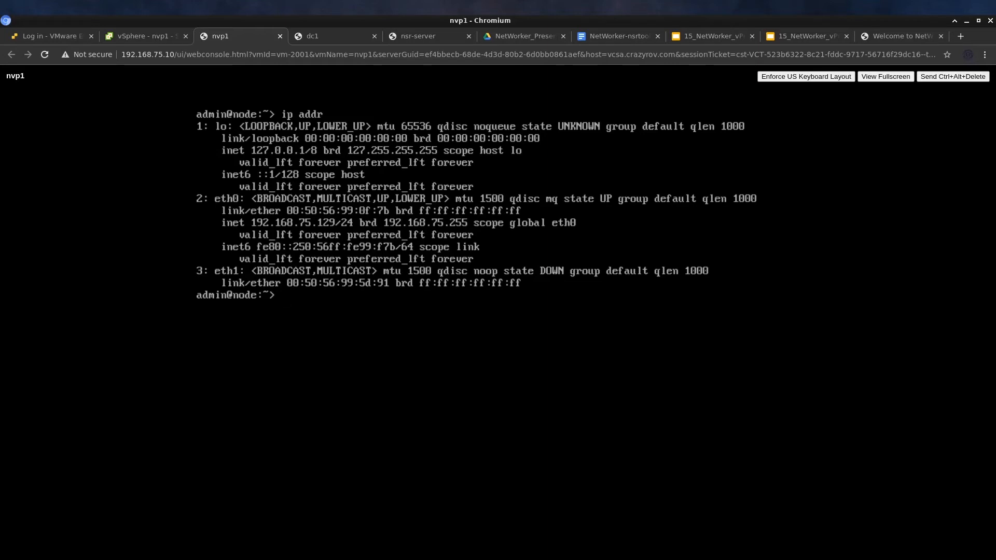
type("sudo yast2")
Launch YaST with sudo yast2 and open System > Network Settings
key("Return")
key("Down")
key("Down")
key("Down")
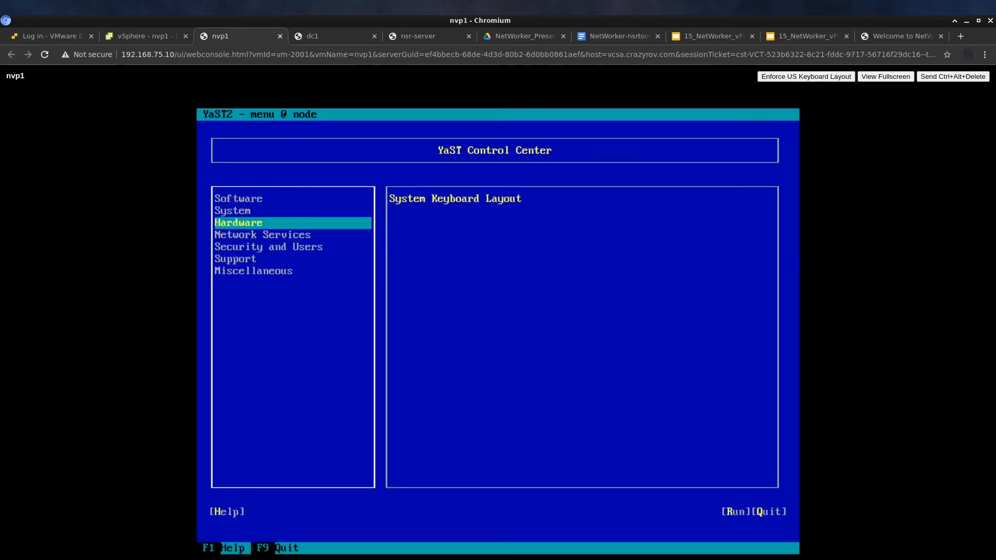
key("Up")
key("Up")
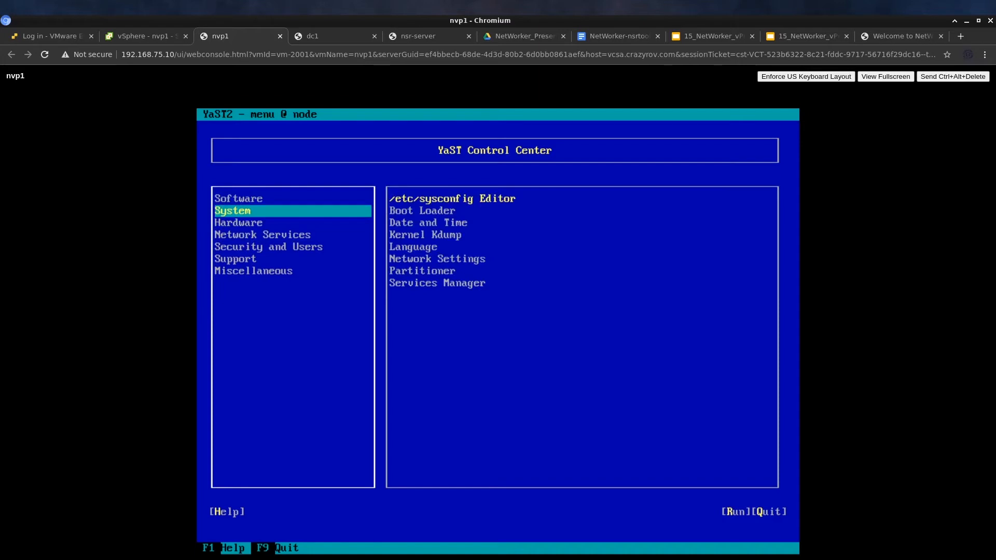
key("Tab")
key("Down")
key("Down")
key("Down")
key("Down")
key("Down")
key("Down")
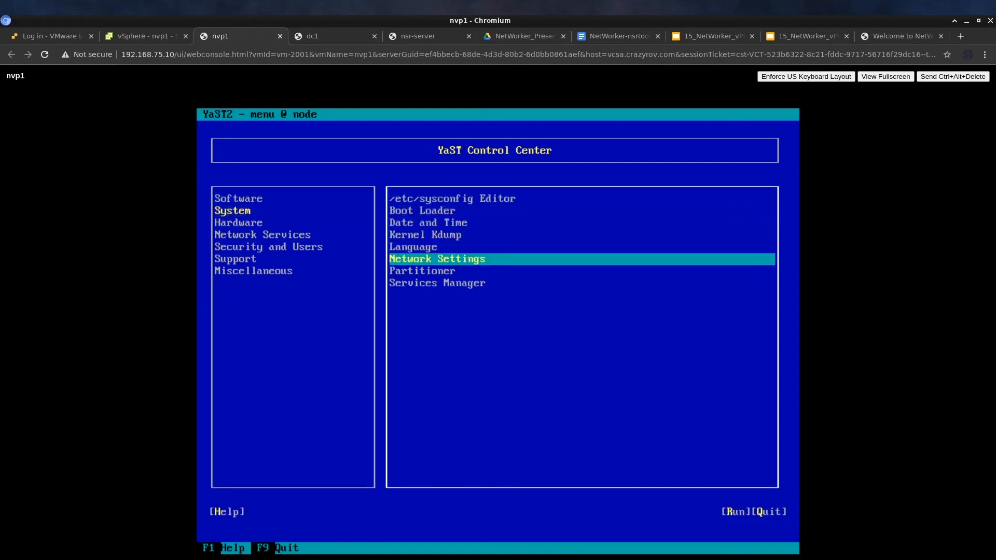
key("Up")
key("Return")
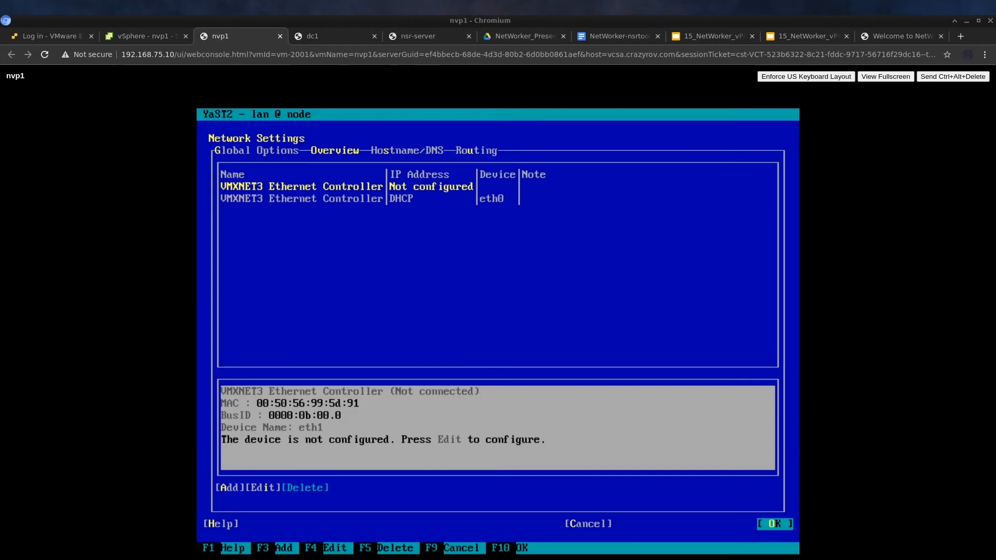
Select the eth0 card, currently configured by DHCP
left_click(186, 286)
key("Tab")
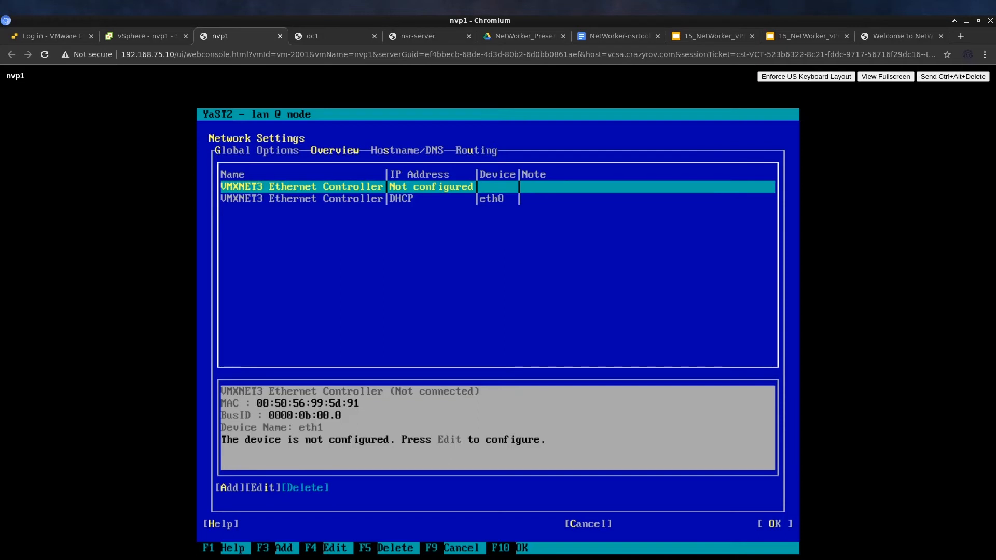
key("Down")
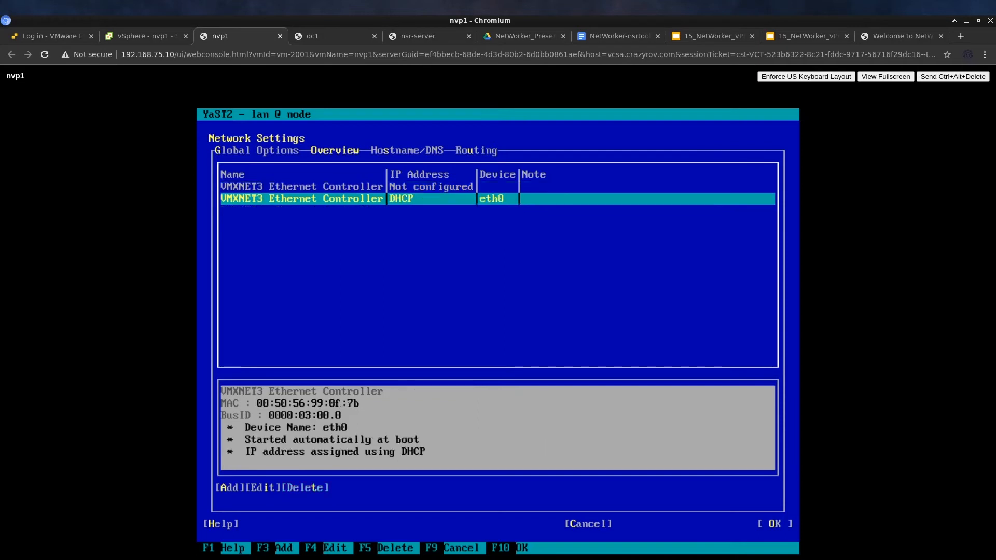
key("Tab")
key("Tab")
key("Tab")
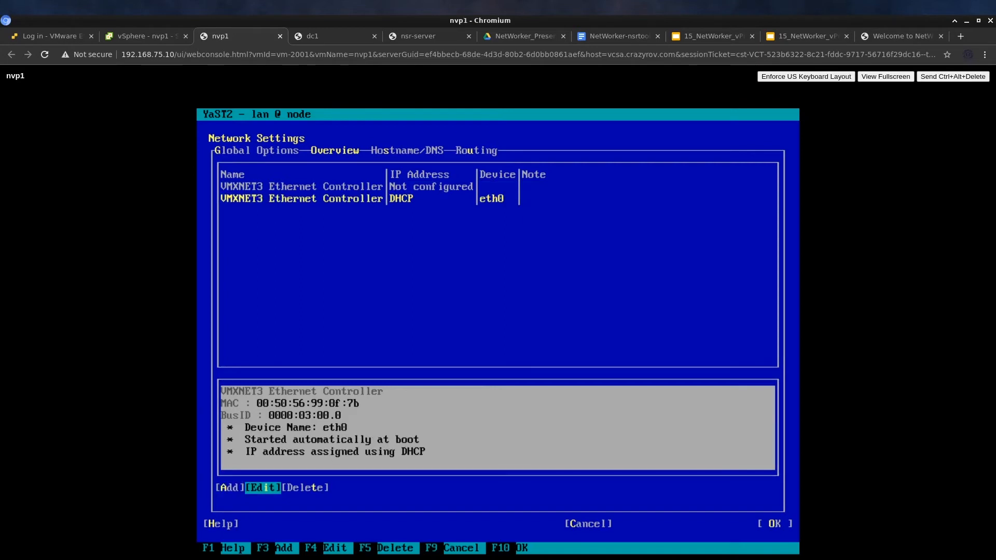
Switch eth0 to a static address 192.168.75.21 with mask 255.255.255.0
key("Return")
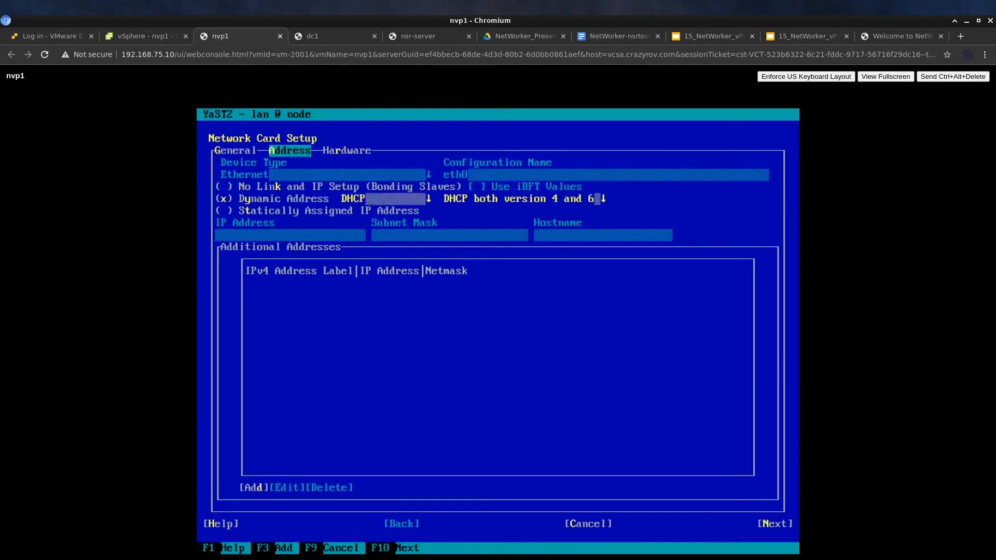
key("Tab")
key("Down")
key("Down")
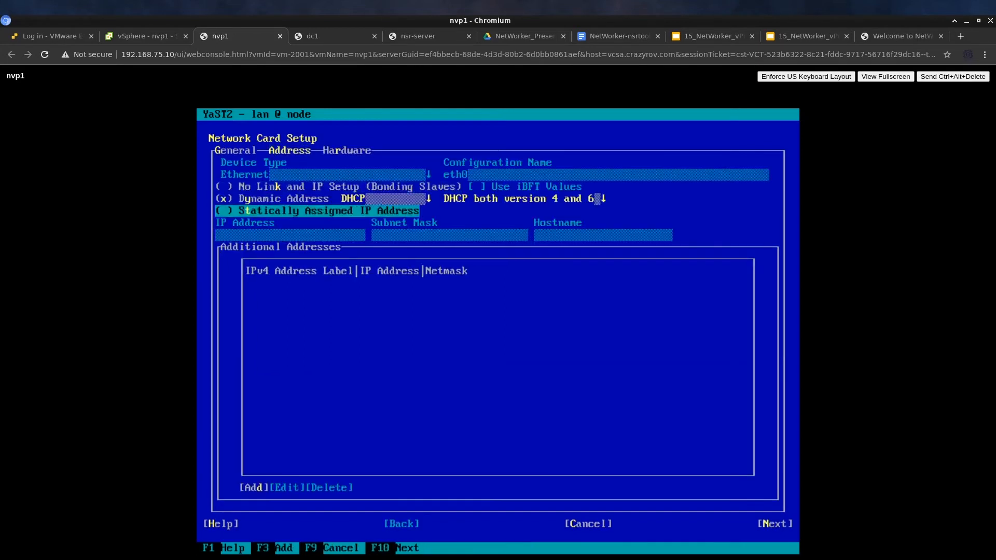
key("space")
key("Tab")
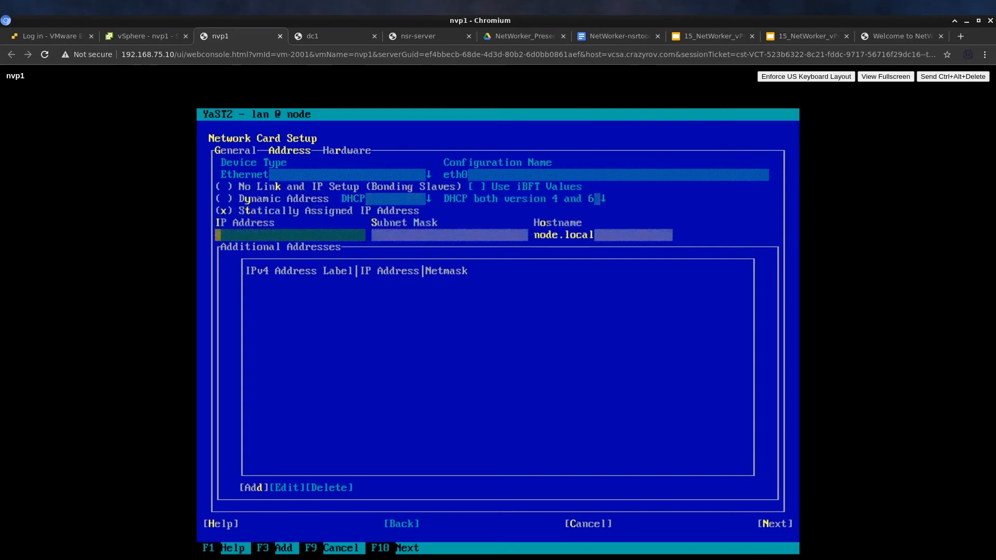
type("192.16")
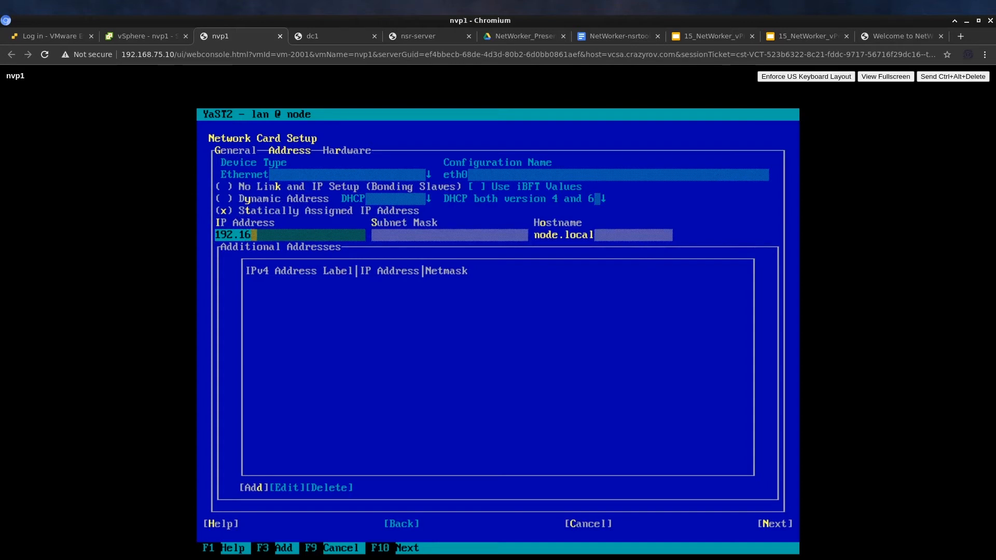
type("8.75.21")
key("Tab")
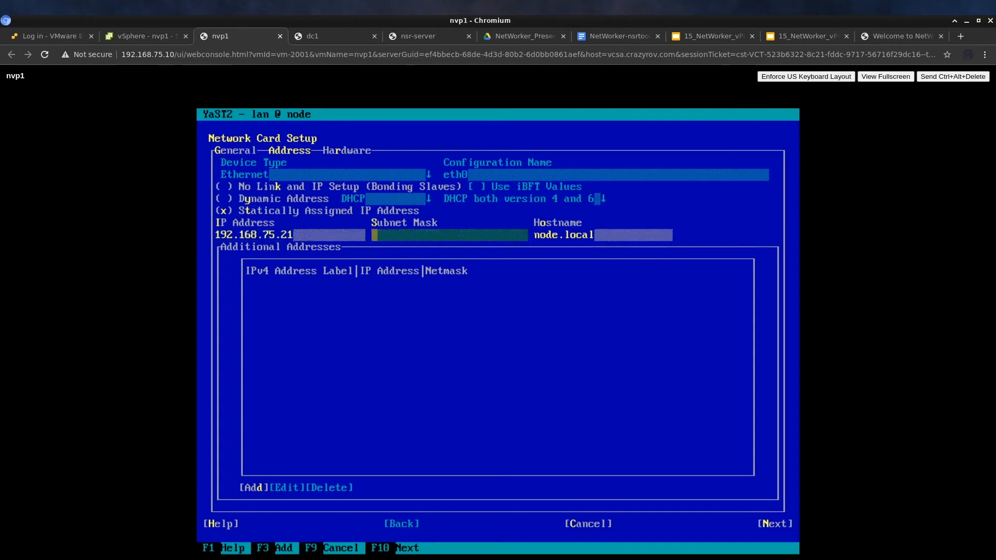
type("255.255.255.0")
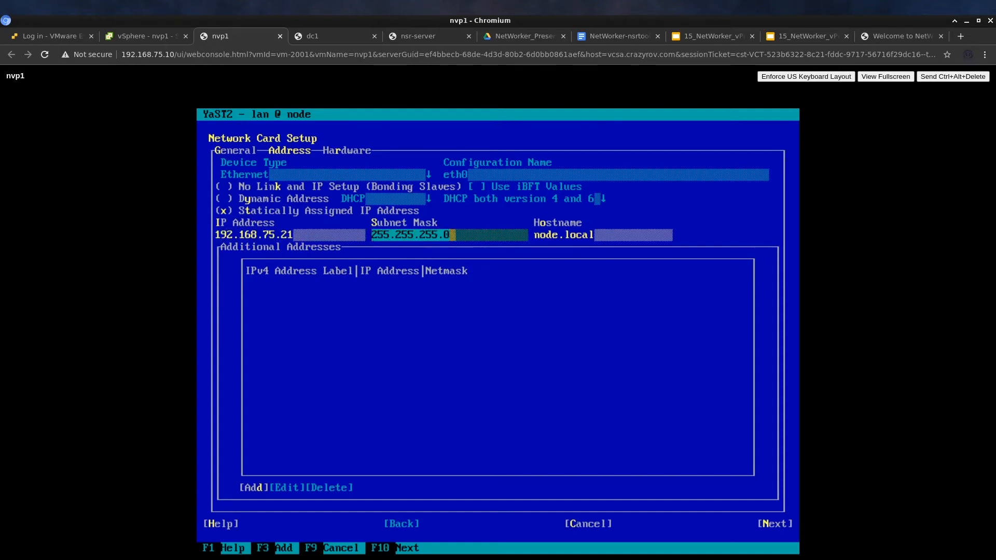
key("Tab")
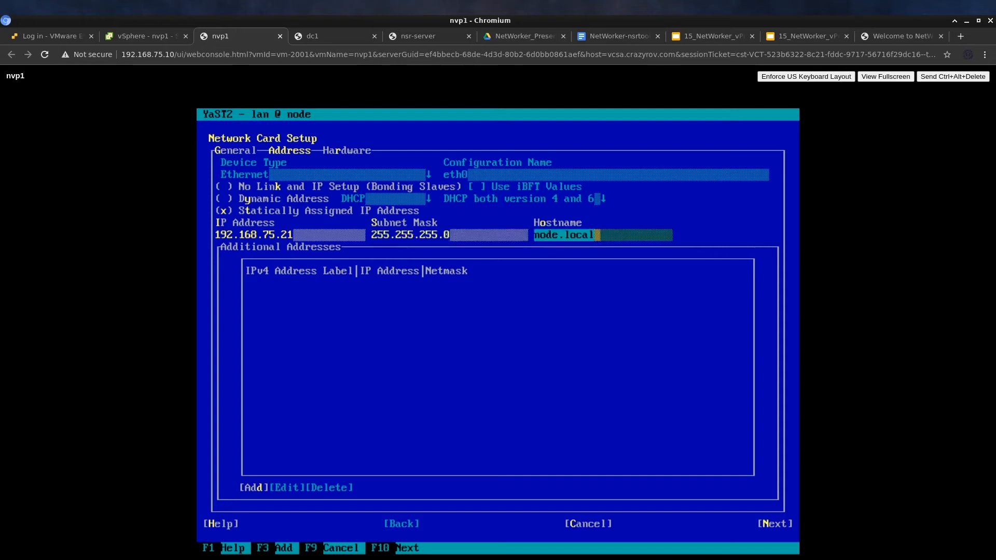
Change eth0's hostname to nvp1.crazyrov.com and return to the network overview
key("BackSpace")
key("BackSpace")
key("BackSpace")
key("BackSpace")
key("BackSpace")
key("BackSpace")
key("BackSpace")
key("BackSpace")
key("BackSpace")
key("BackSpace")
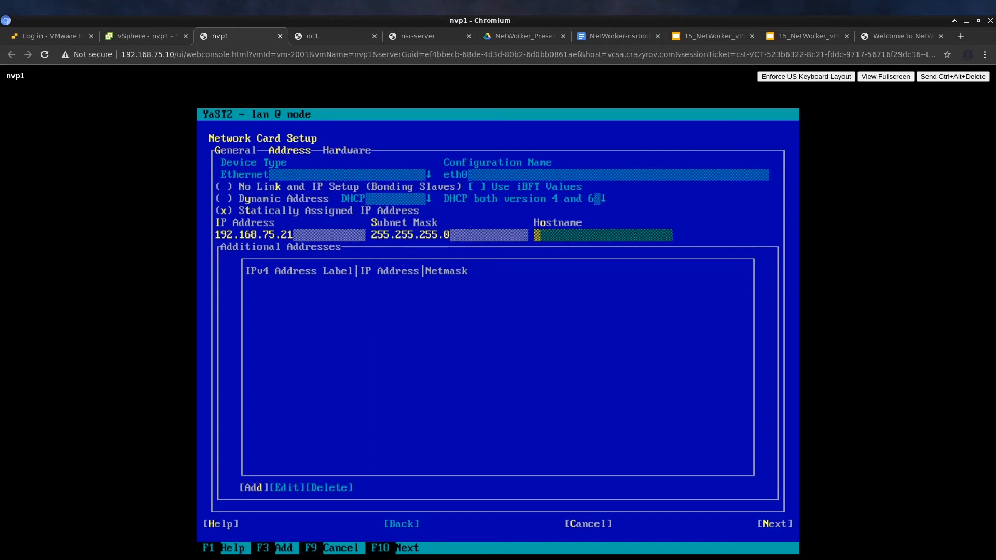
type("nvp1.crazy")
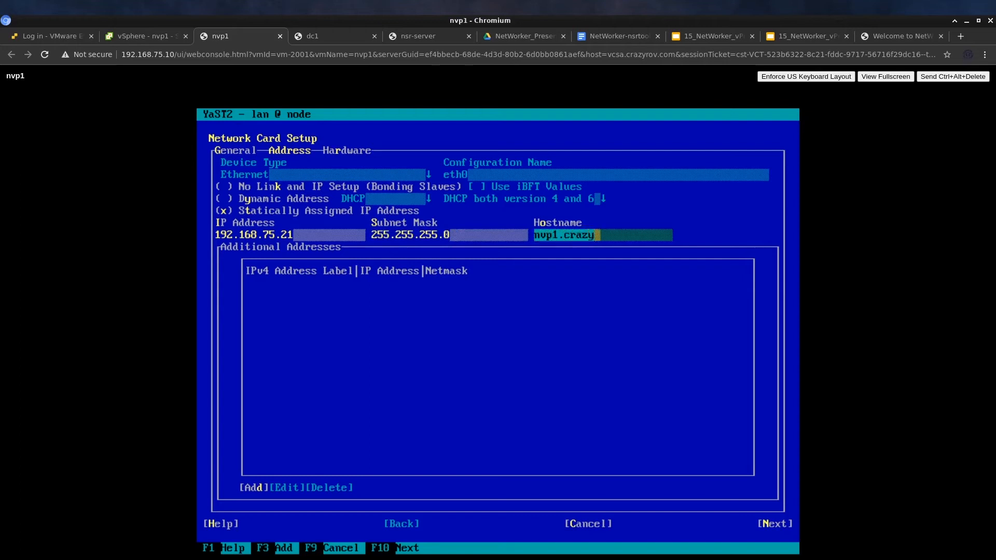
type("rov.com")
key("Tab")
key("Tab")
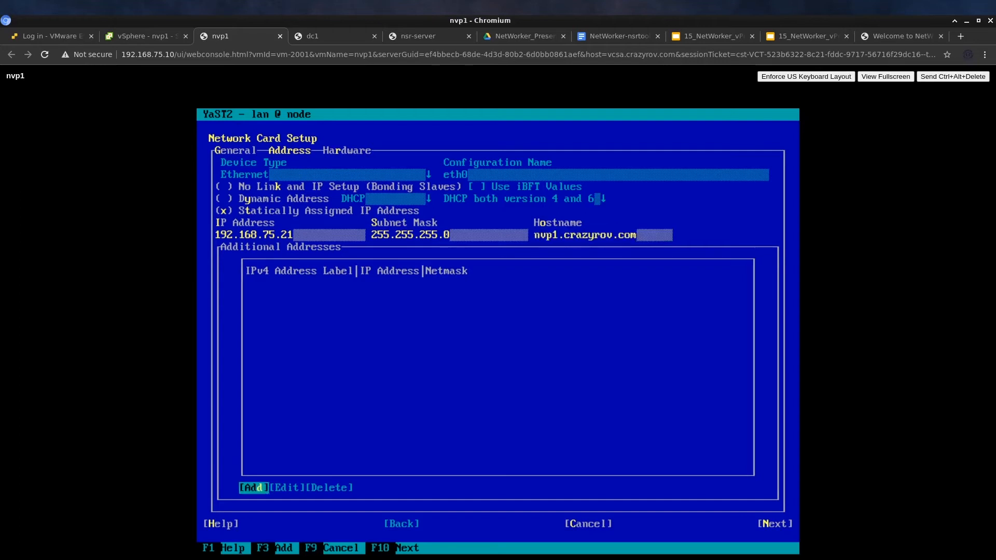
key("Tab")
key("Tab")
key("Tab")
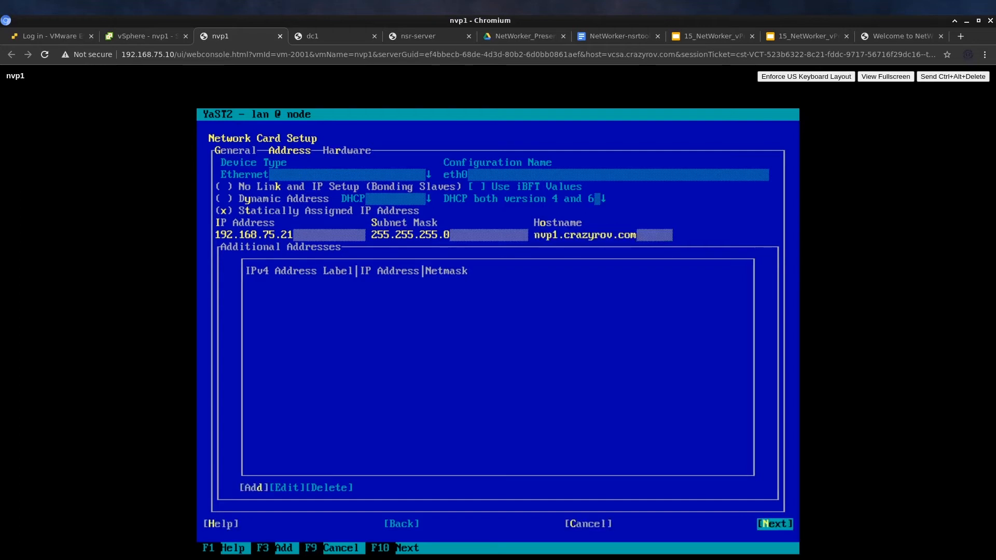
key("Return")
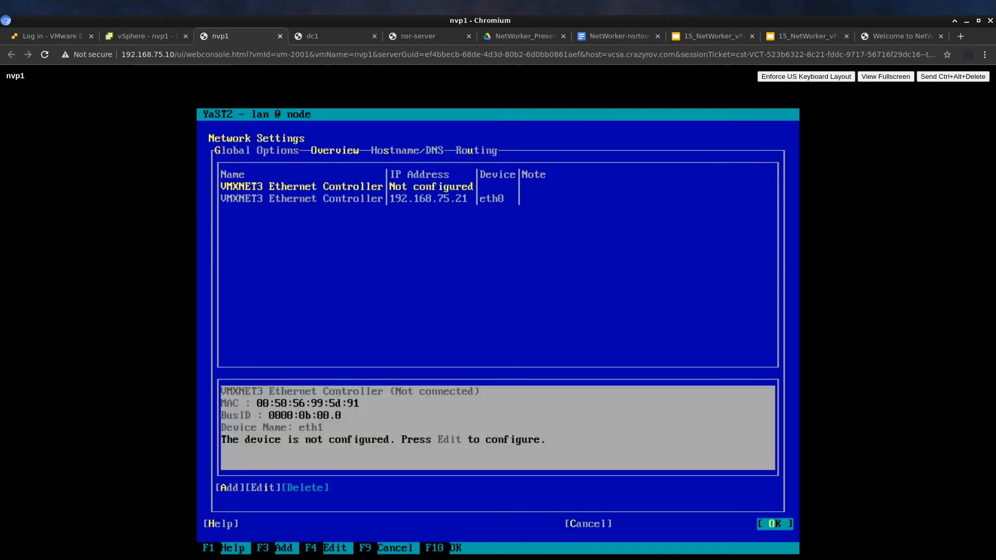
On the Hostname/DNS tab, set hostname nvp1 and domain crazyrov.com
key("Tab")
key("Right")
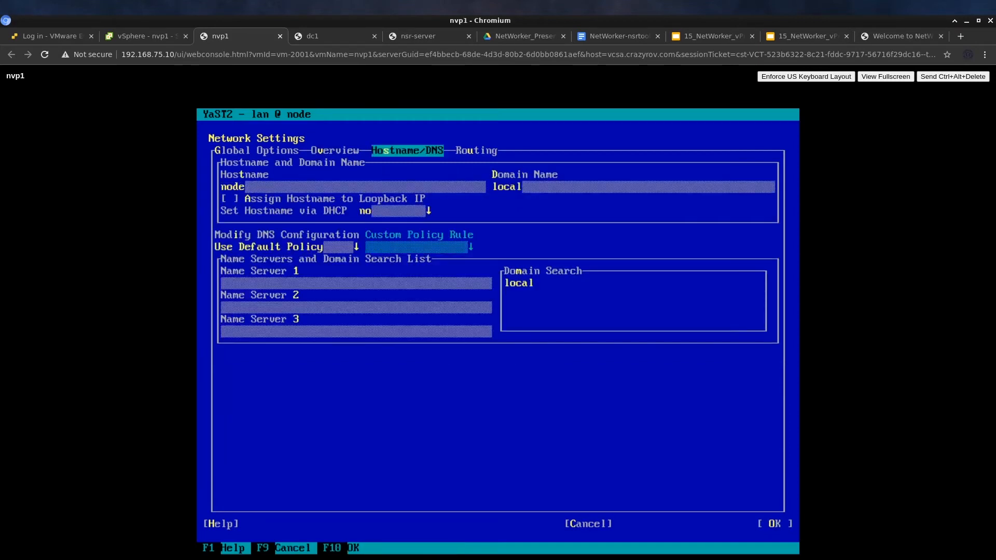
key("Tab")
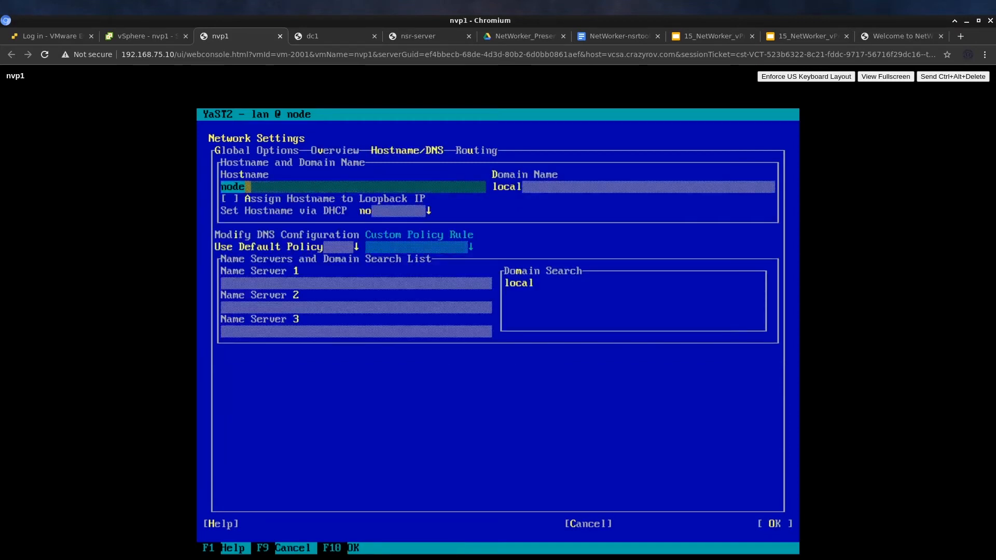
key("BackSpace")
key("BackSpace")
key("BackSpace")
key("BackSpace")
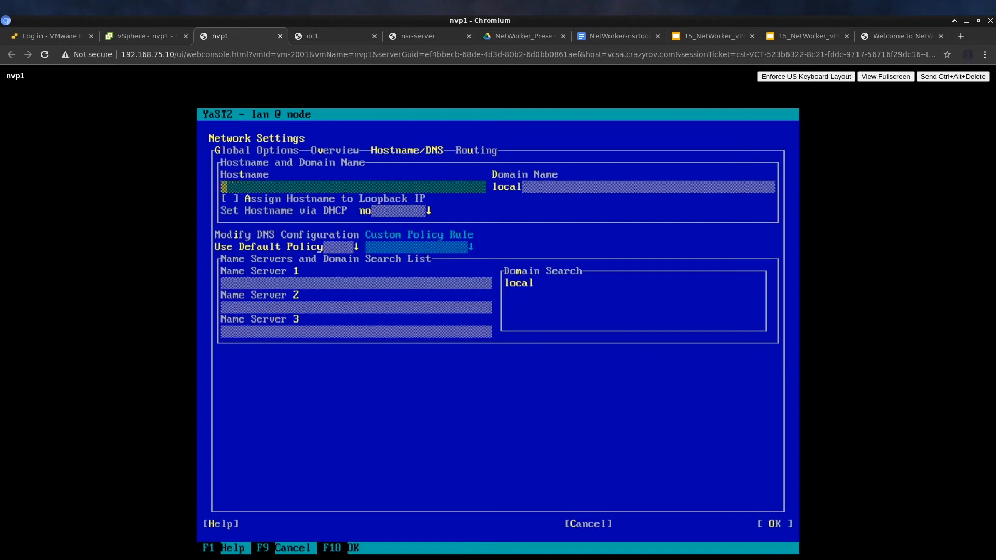
type("nvp1")
key("Tab")
key("BackSpace")
key("BackSpace")
key("BackSpace")
key("BackSpace")
key("BackSpace")
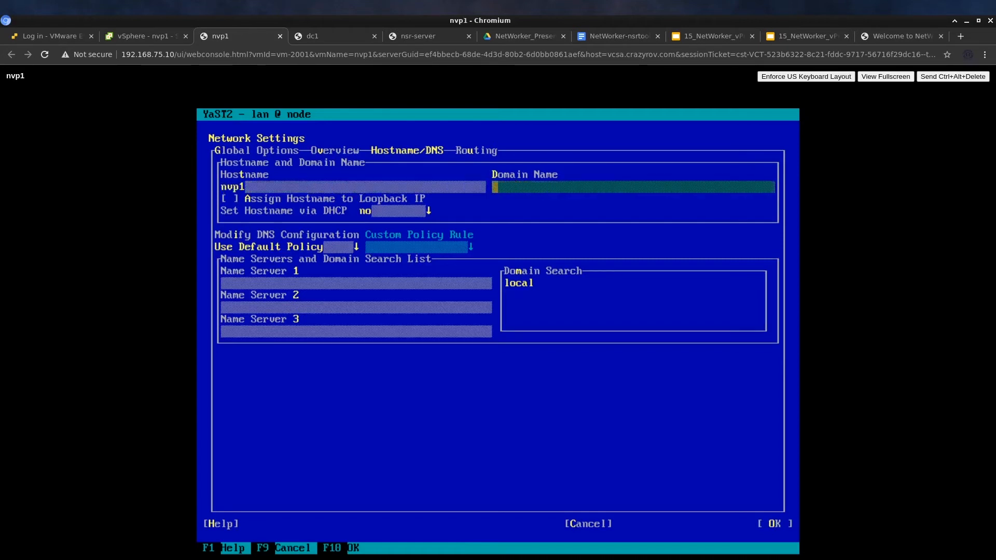
type("crazyrov.com")
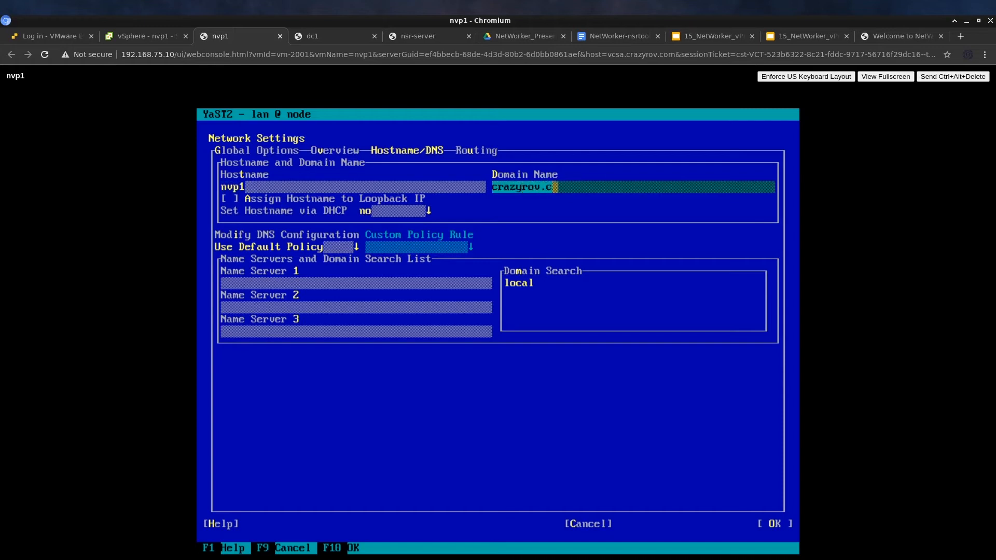
Add name server 192.168.75.2, replace search domain with crazyrov.com, and save
key("Tab")
key("Tab")
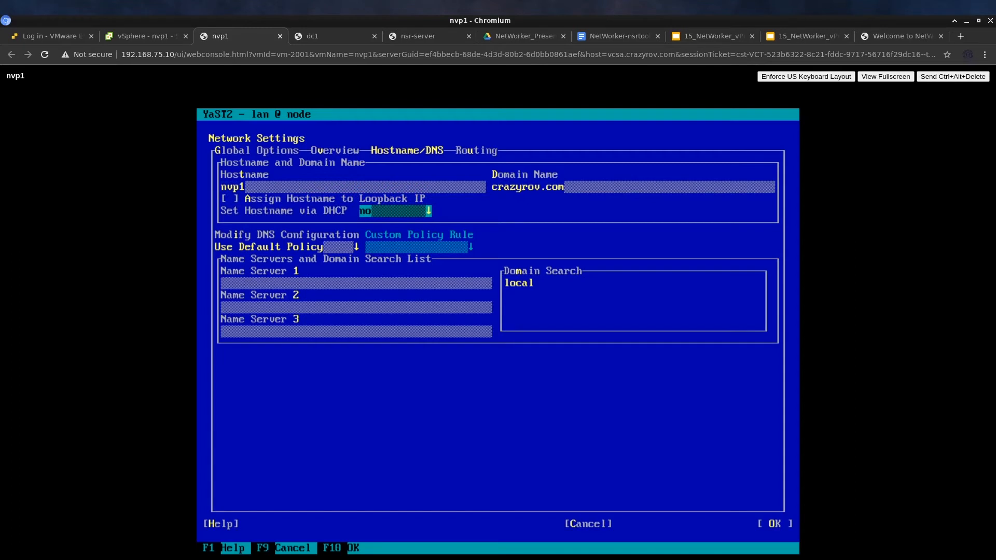
key("Tab")
key("Tab")
type("192.168")
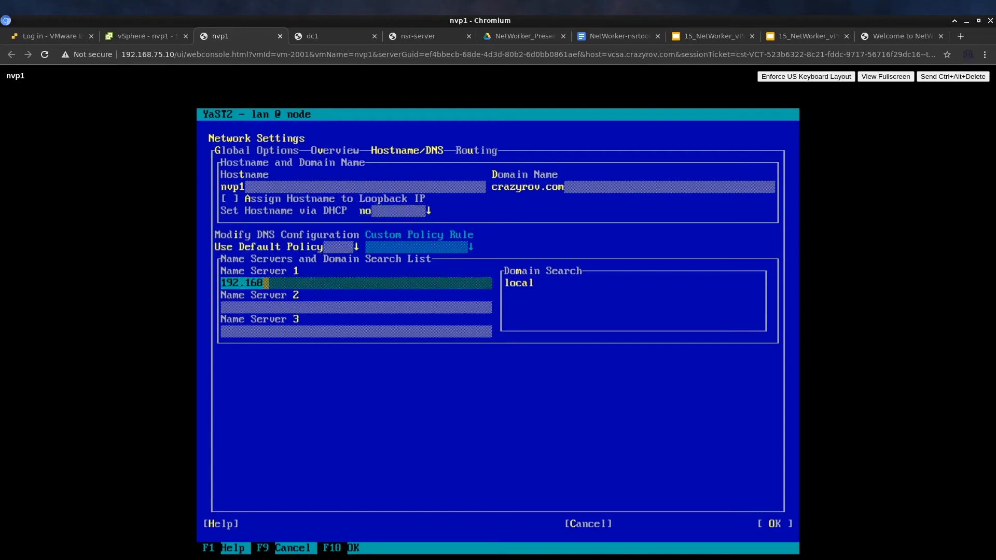
type(".")
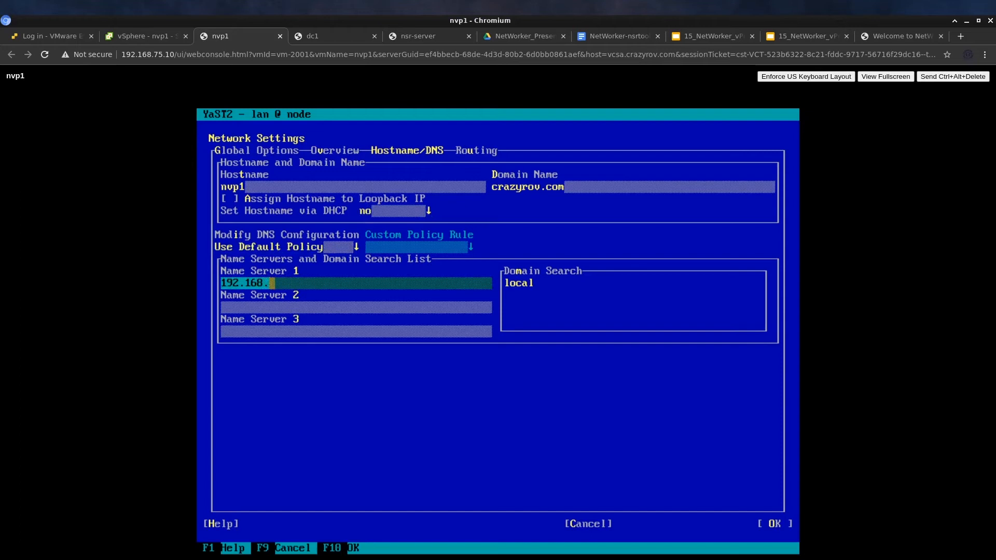
type("75.2")
key("Tab")
key("Tab")
key("Tab")
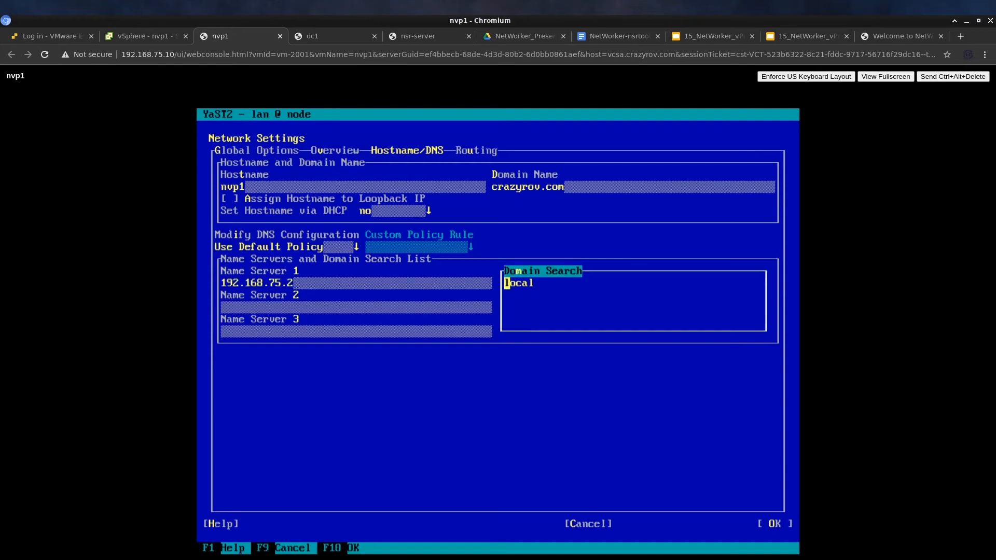
key("Delete")
key("Delete")
key("Delete")
key("Delete")
key("Delete")
type("crazyrov.com")
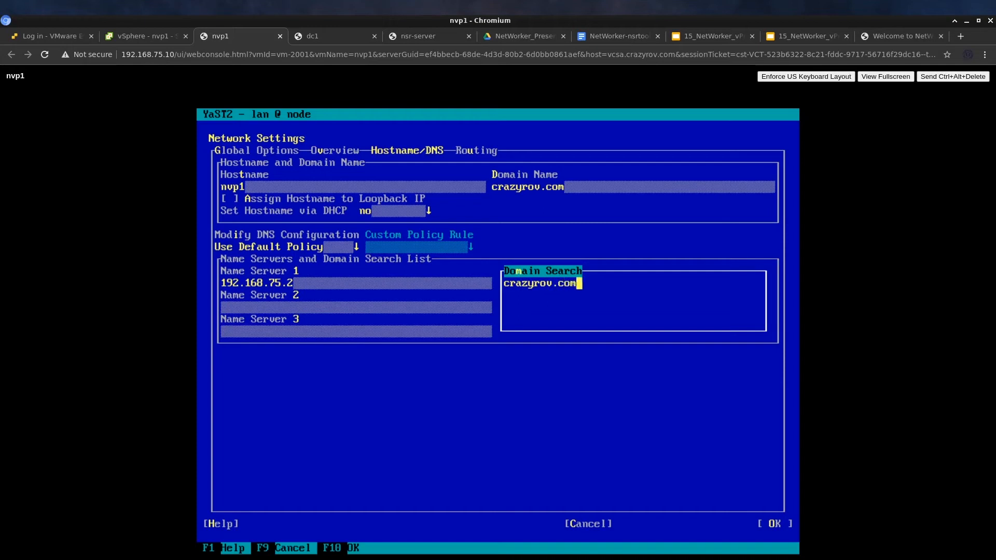
key("Tab")
key("Tab")
key("Tab")
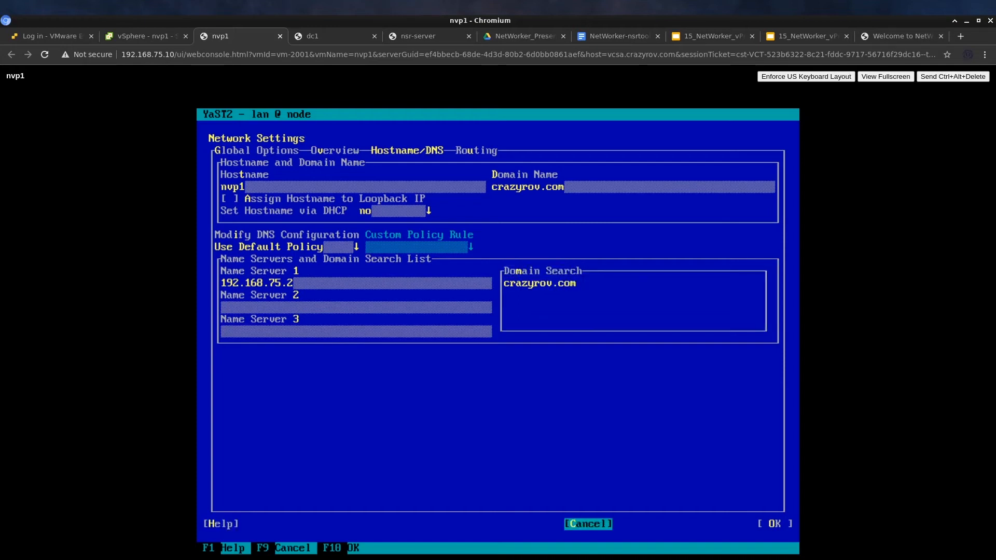
key("Return")
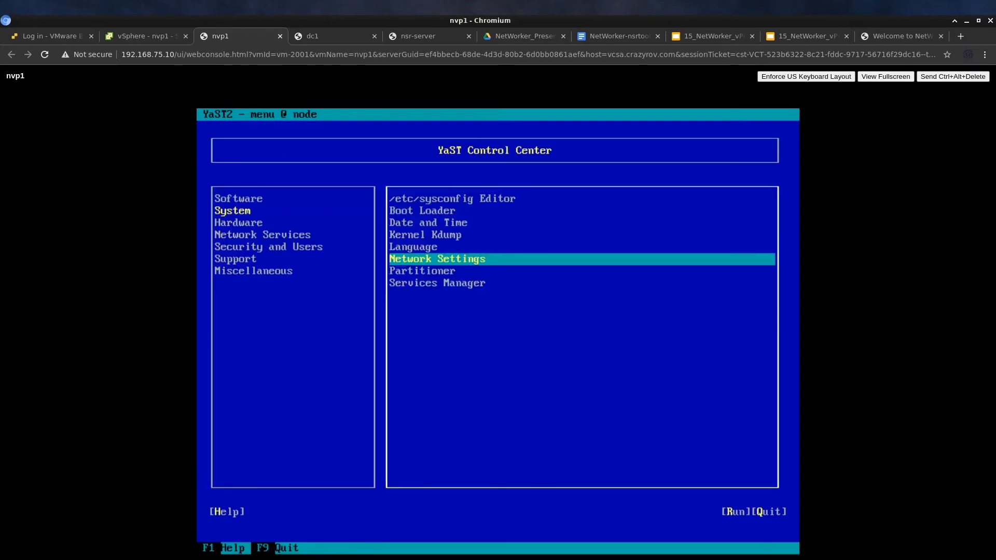
Quit YaST, clear the console and run ip addr, confirming eth0 at 192.168.75.21/24
key("Tab")
key("Tab")
key("Tab")
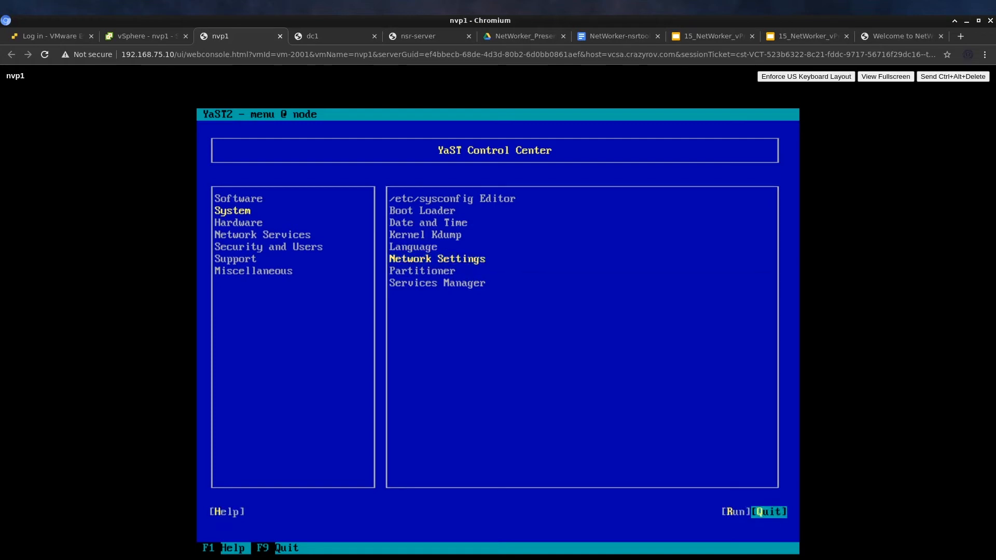
key("Return")
key("Return")
key("Return")
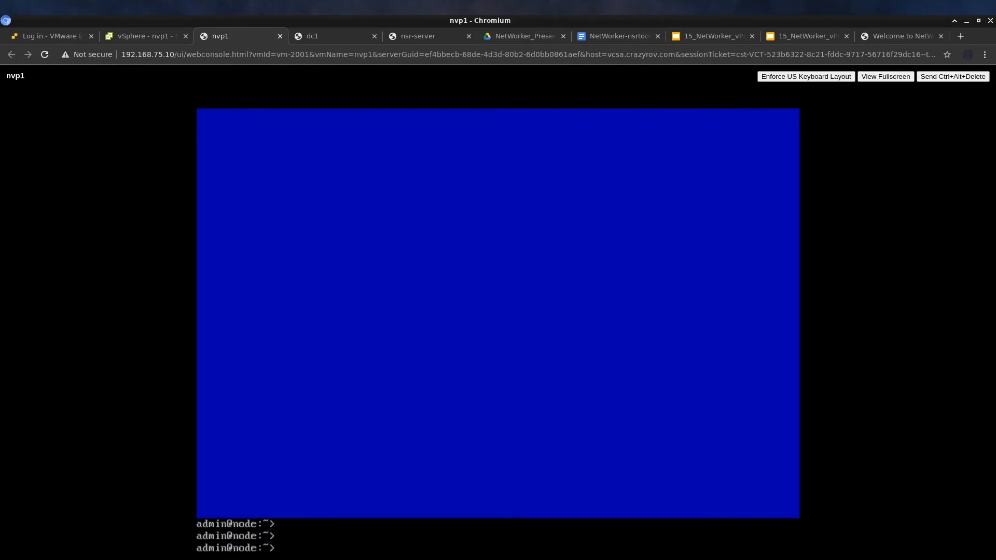
type("clear")
key("Return")
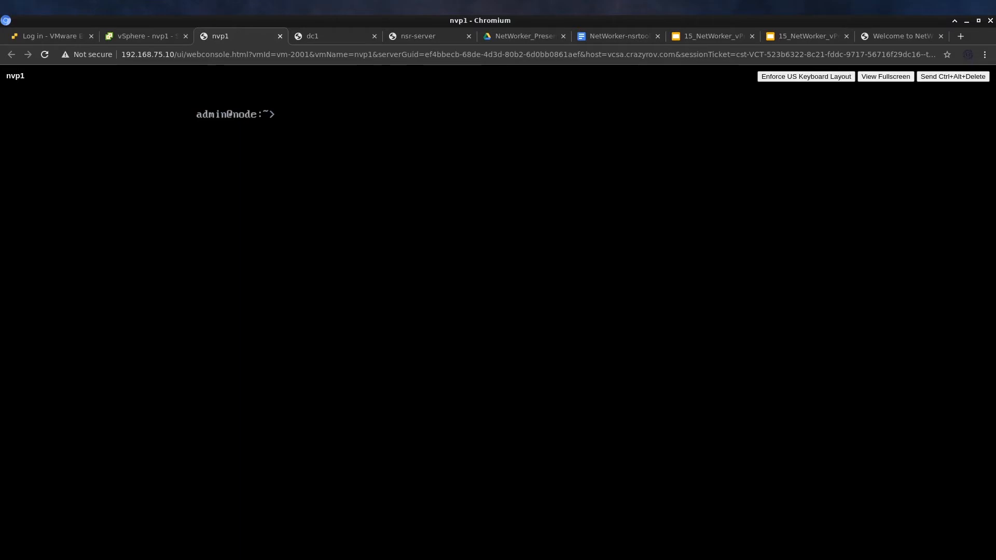
type("ip addr")
key("Return")
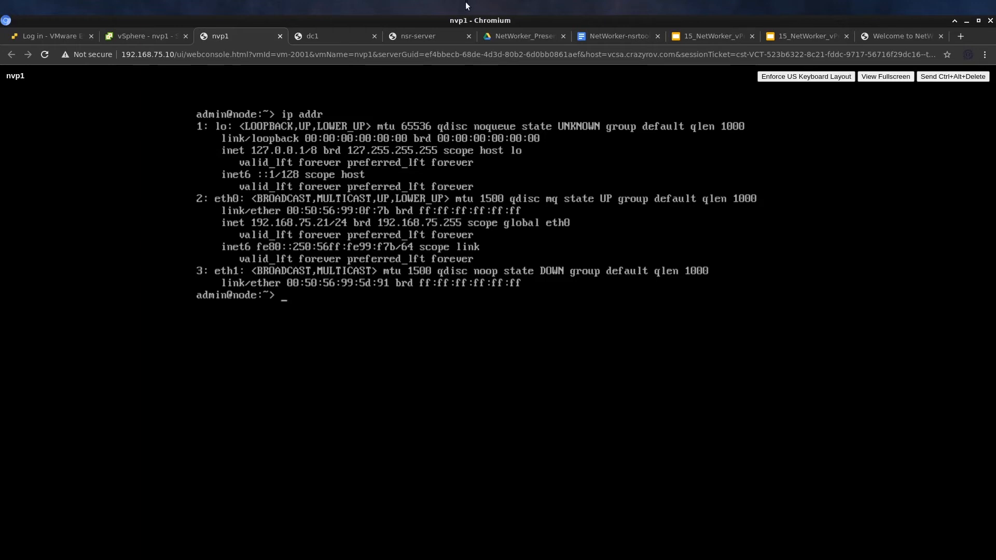
In NetWorker Administration, go to Protection > VMware View and start adding a vCenter
left_click(421, 37)
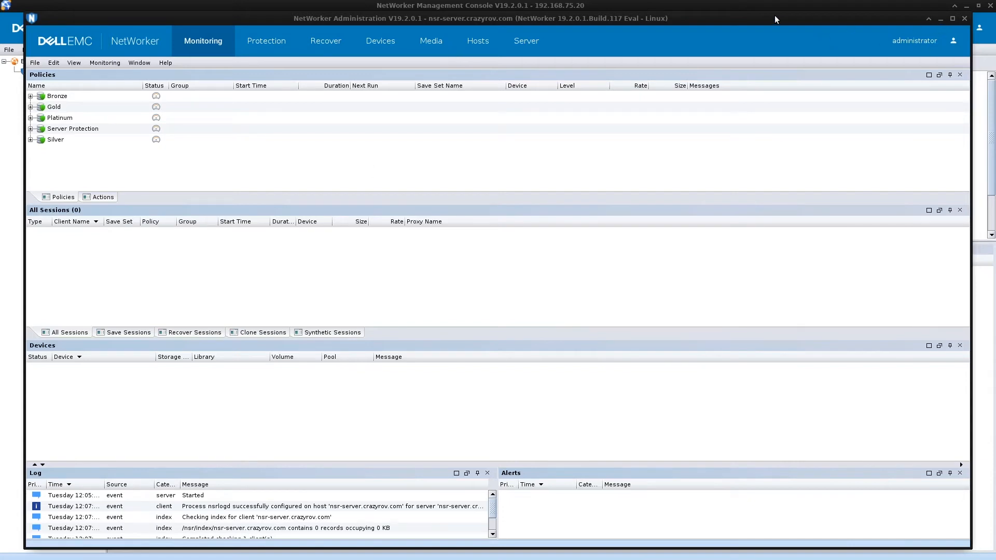
left_click(269, 50)
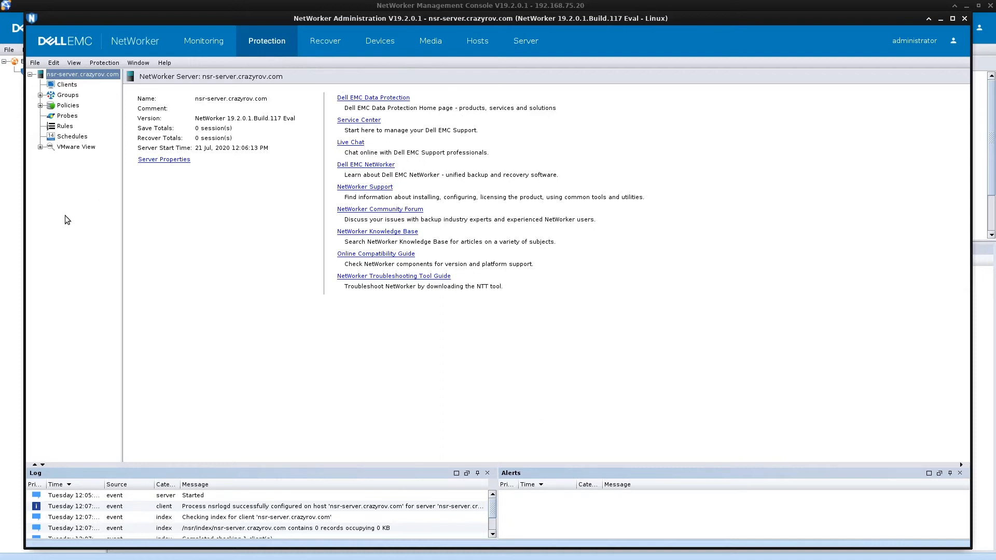
left_click(83, 149)
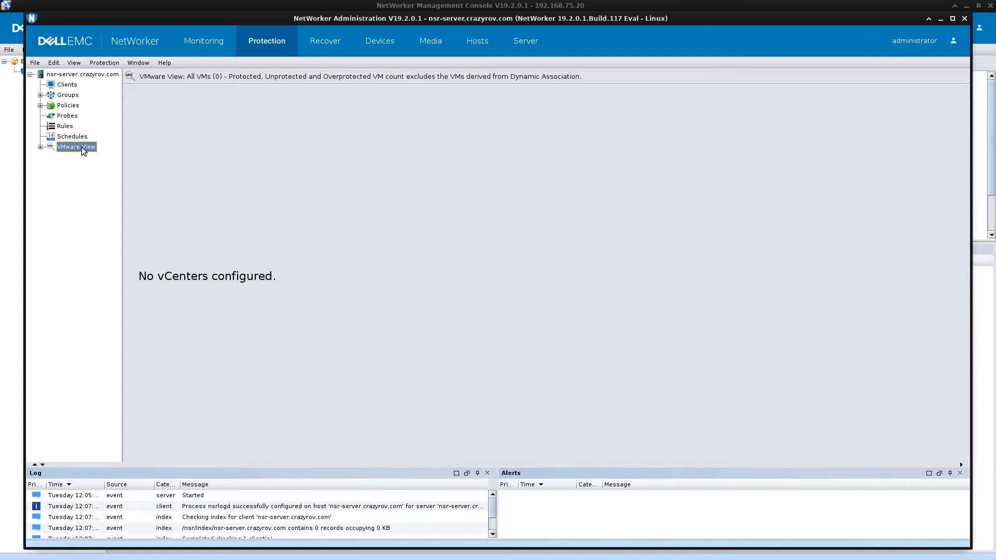
right_click(82, 148)
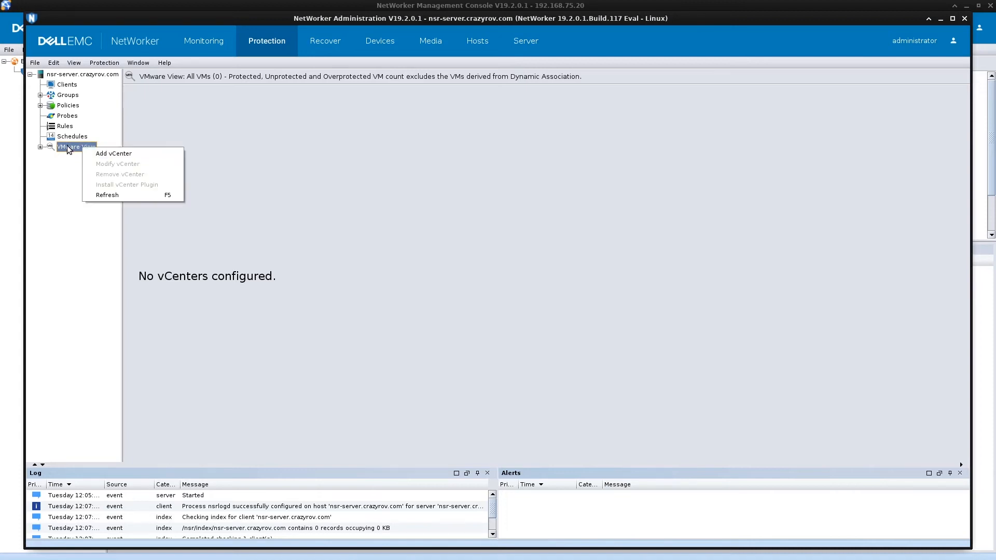
left_click(67, 146)
right_click(76, 148)
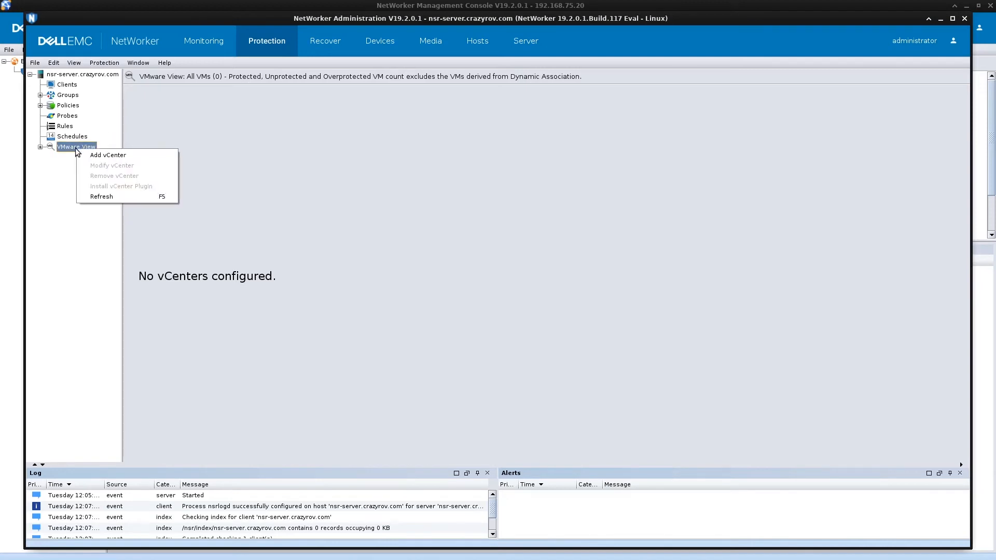
left_click(100, 161)
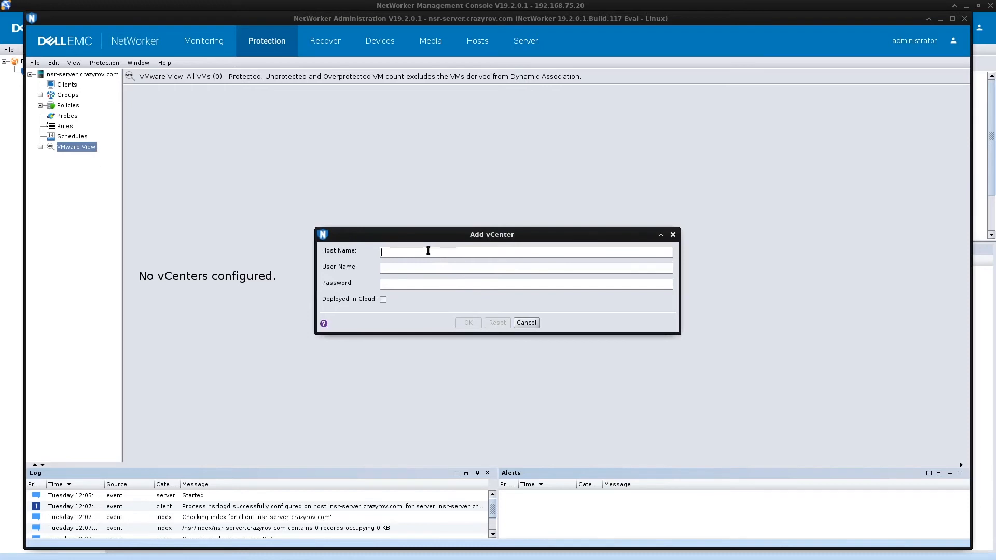
Enter host vcsa.crazyrov.com with the administrator account and its password, and confirm
left_click_drag(489, 19, 477, 250)
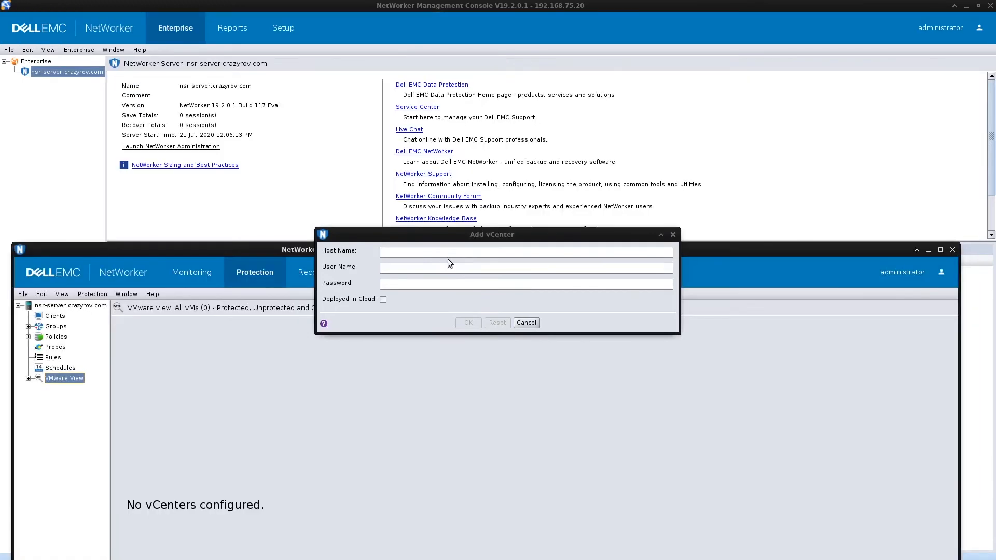
type("vcs")
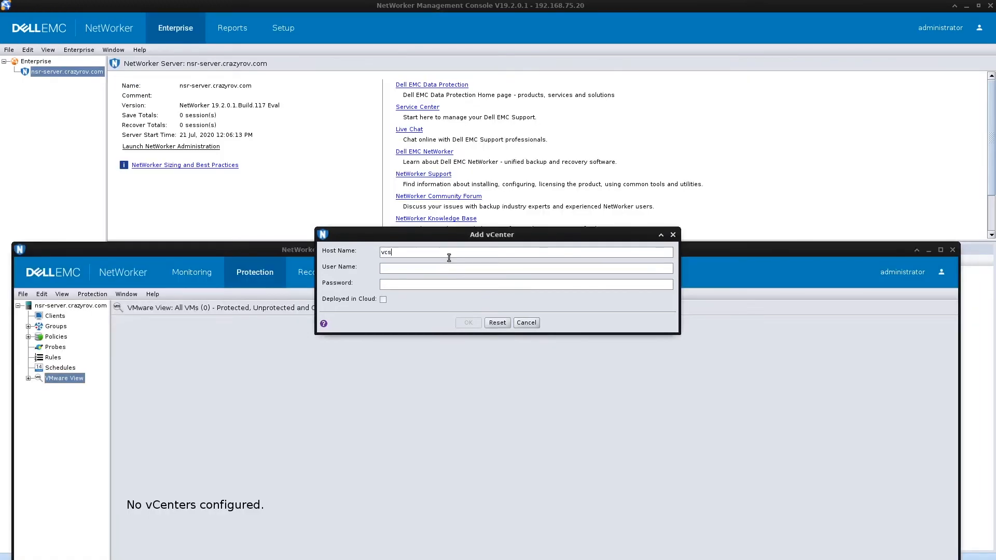
type("a.crazyrov.com")
key("Tab")
key("Tab")
type("•••••••••••")
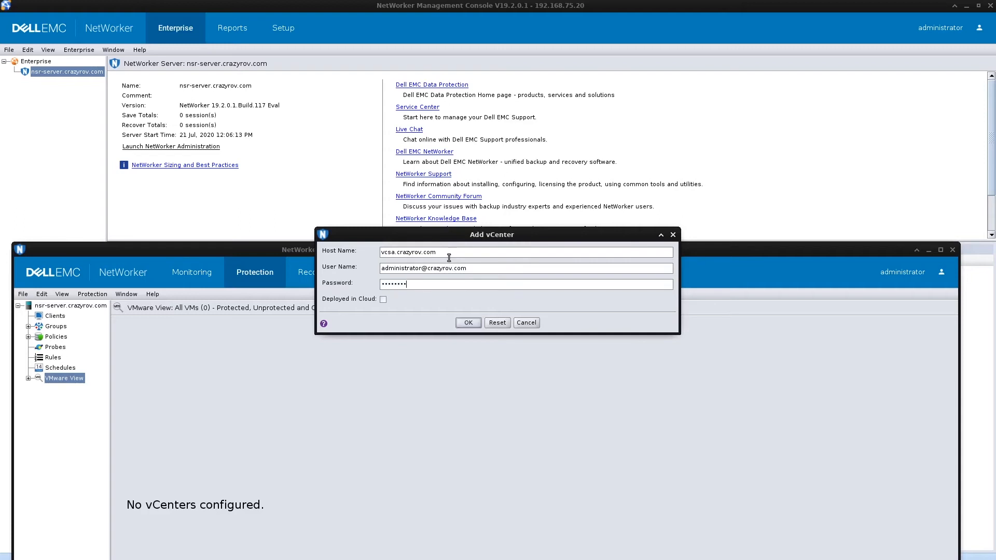
left_click(462, 324)
left_click_drag(449, 254, 487, 46)
Refresh VMware View and expand Home to show esx1.crazyrov.com's four VMs, then go to Devices
right_click(100, 173)
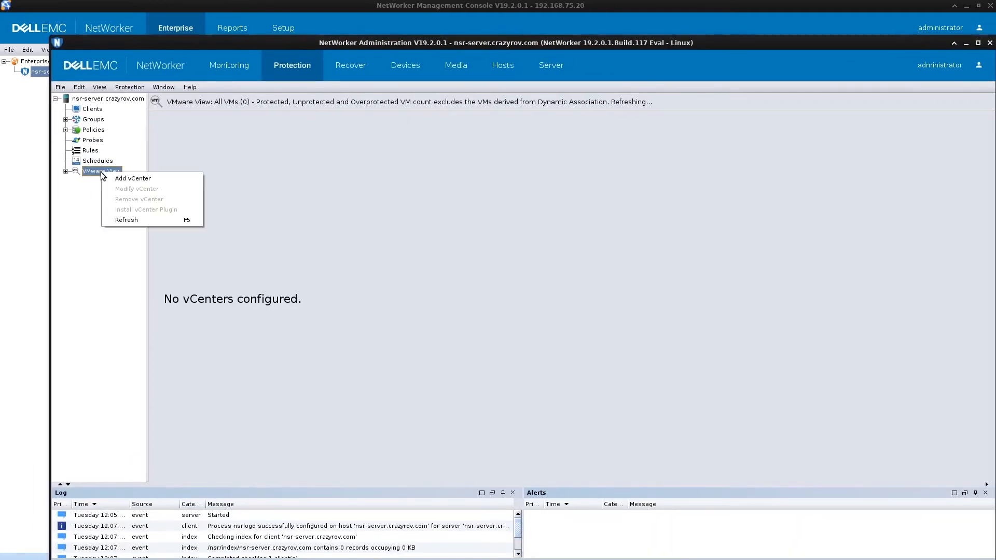
left_click(124, 222)
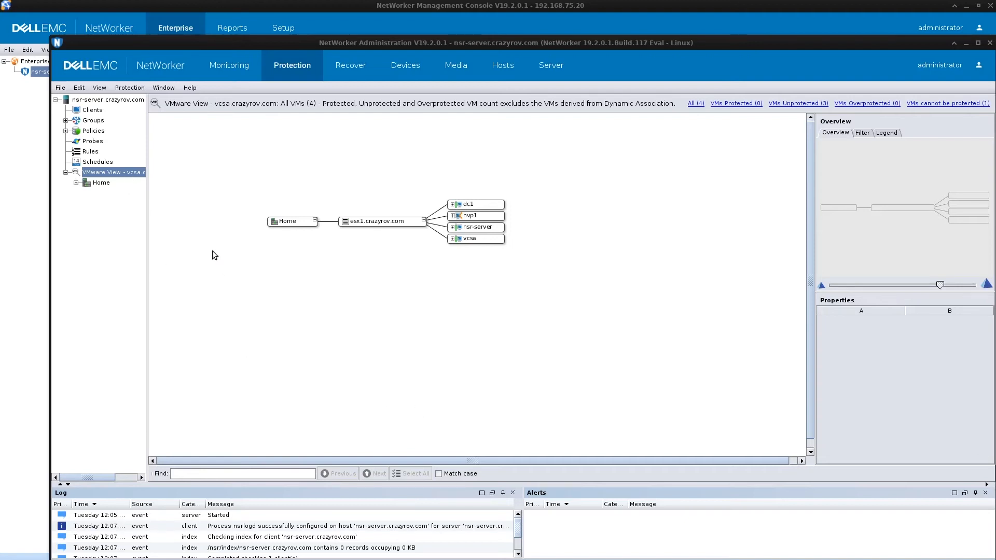
left_click(76, 183)
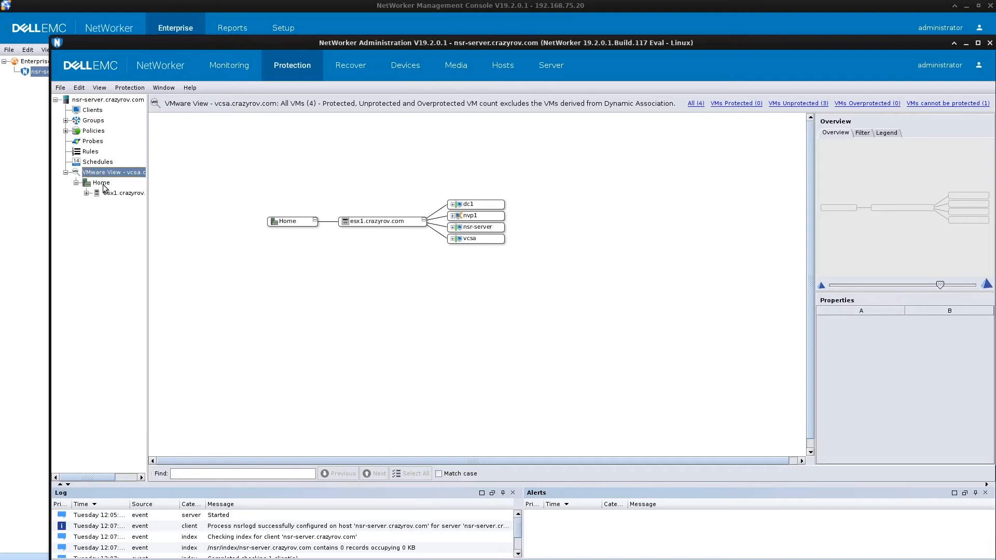
left_click(101, 183)
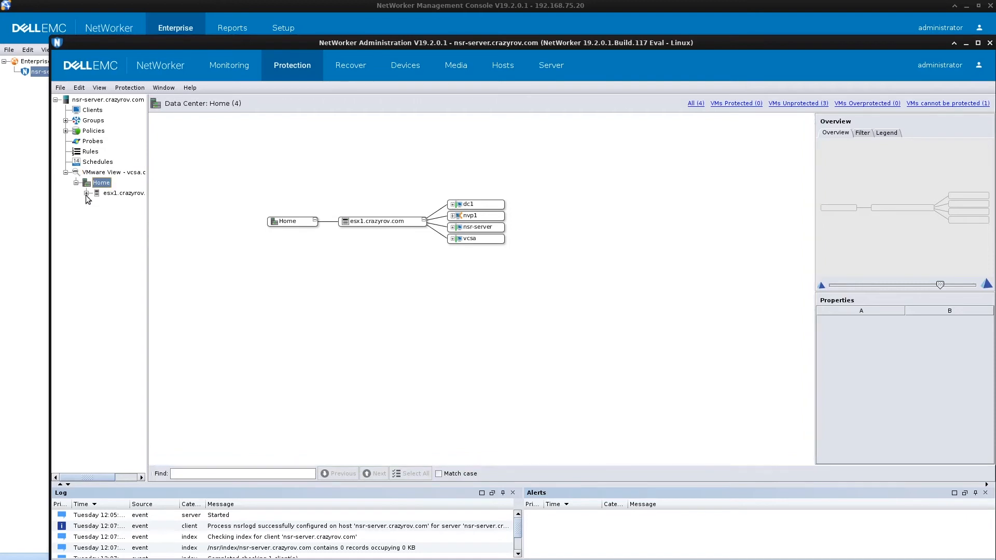
left_click(102, 173)
left_click(111, 193, "ctrl")
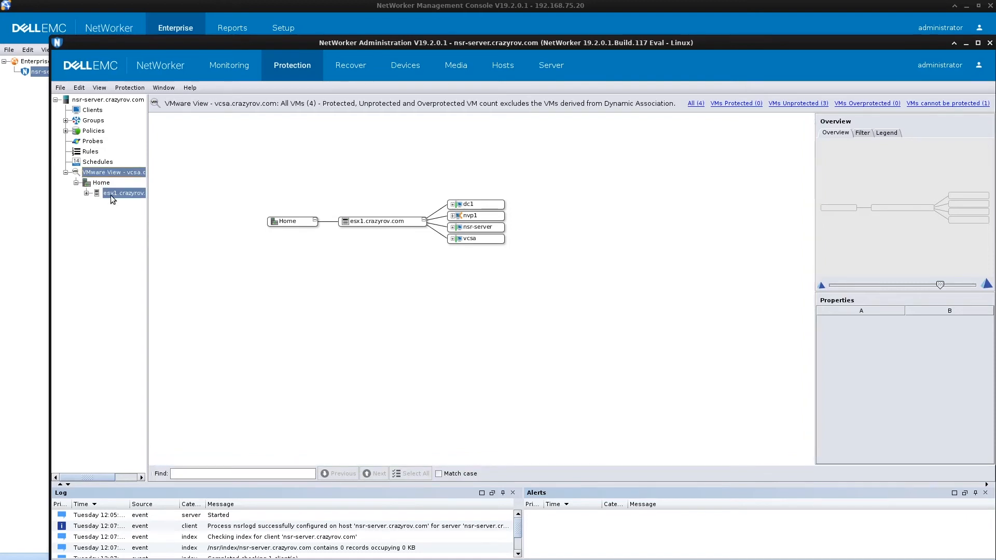
left_click(88, 194)
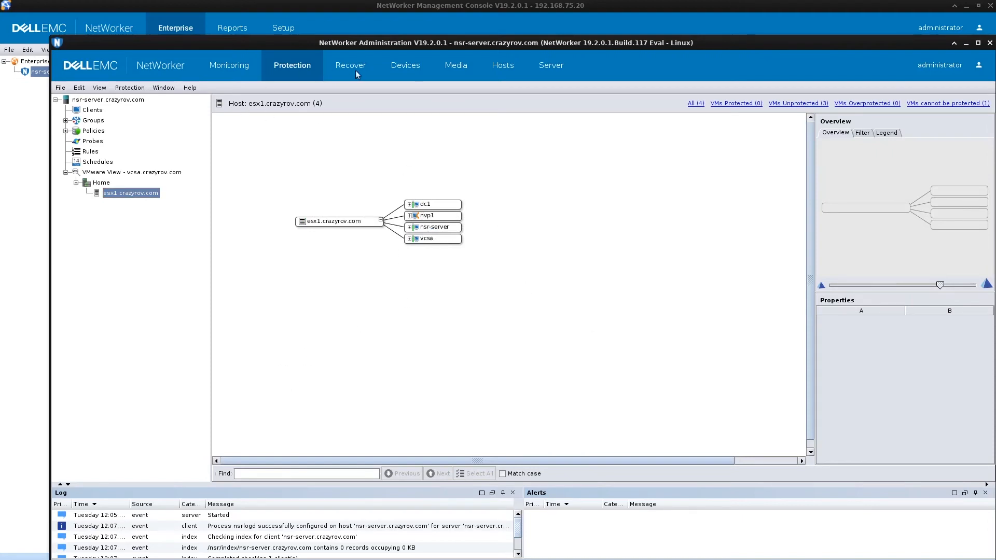
left_click(412, 69)
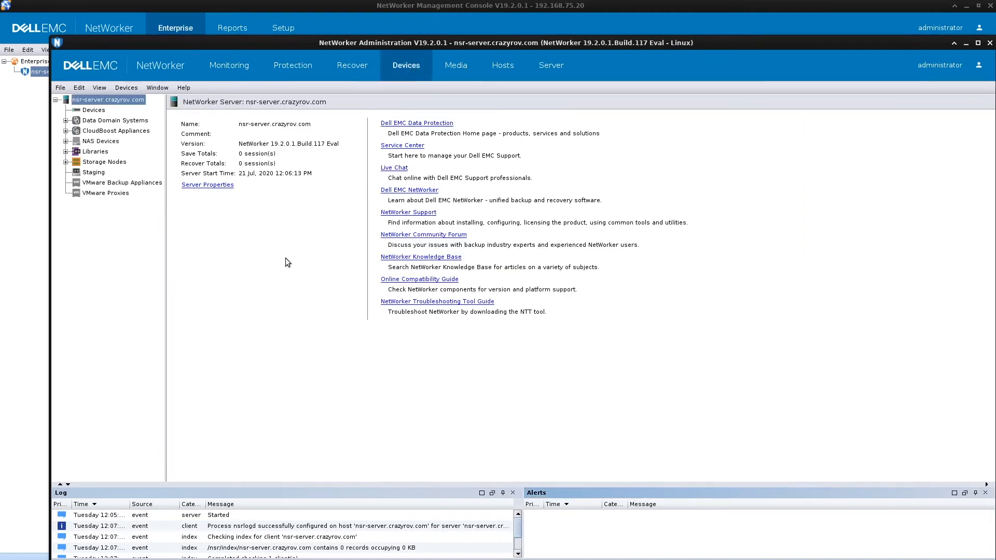
Select VMware Proxies and launch the New VMware Proxy Wizard, keeping Register with vcsa.crazyrov.com
left_click(104, 194)
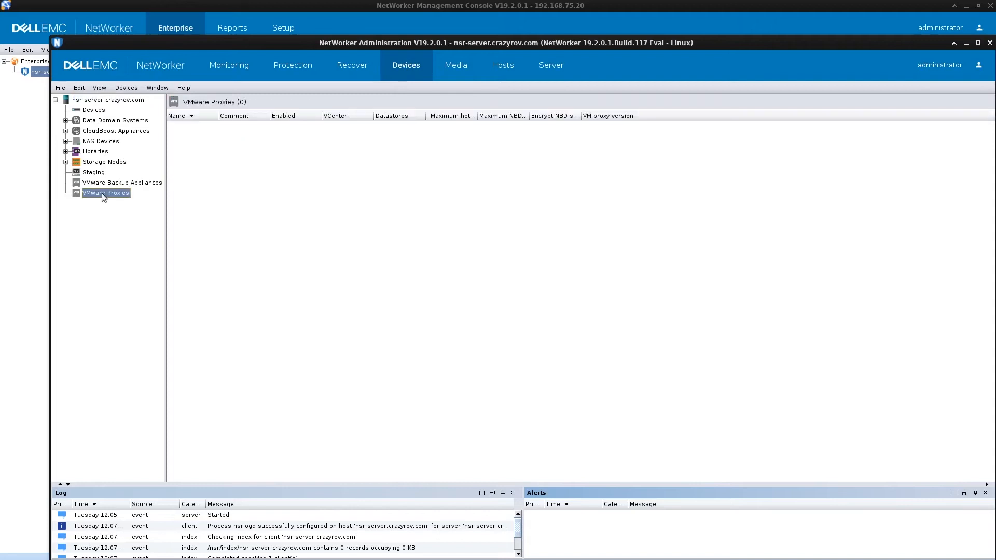
right_click(239, 135)
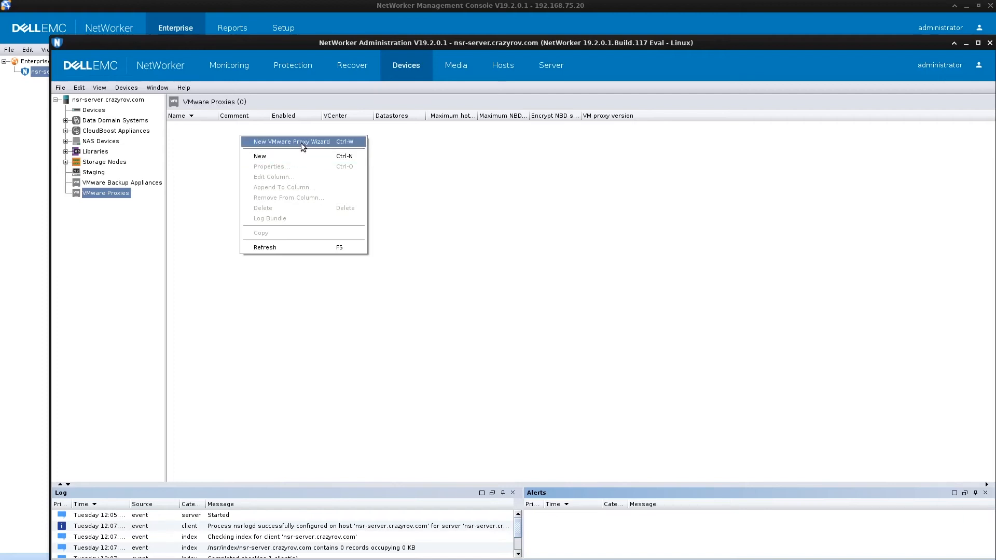
left_click(301, 142)
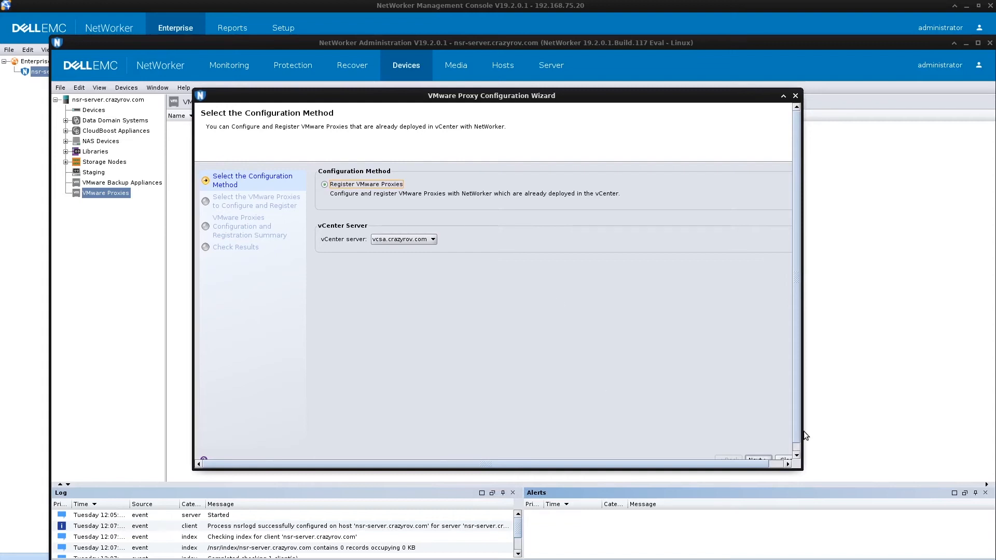
left_click_drag(804, 431, 866, 420)
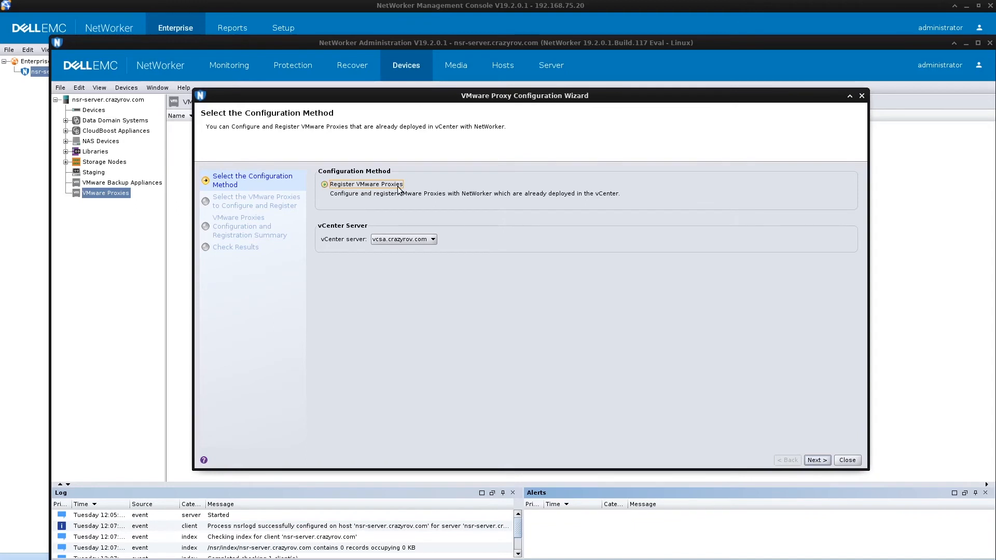
key("Tab")
Register proxy nvp1 on esx1.crazyrov.com with its admin password and 13 hot-add sessions
left_click(819, 461)
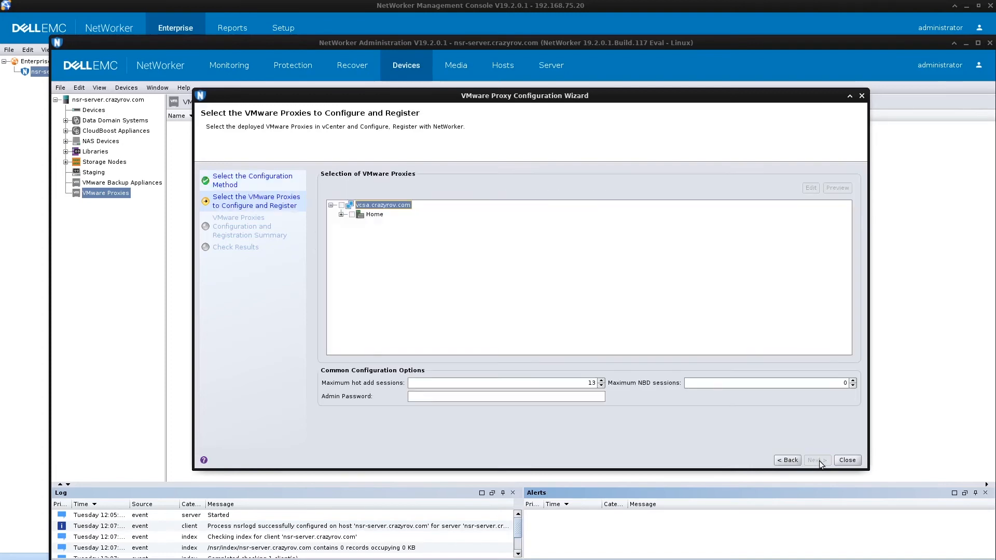
left_click(340, 215)
left_click(351, 224)
left_click(384, 234)
left_click(373, 234)
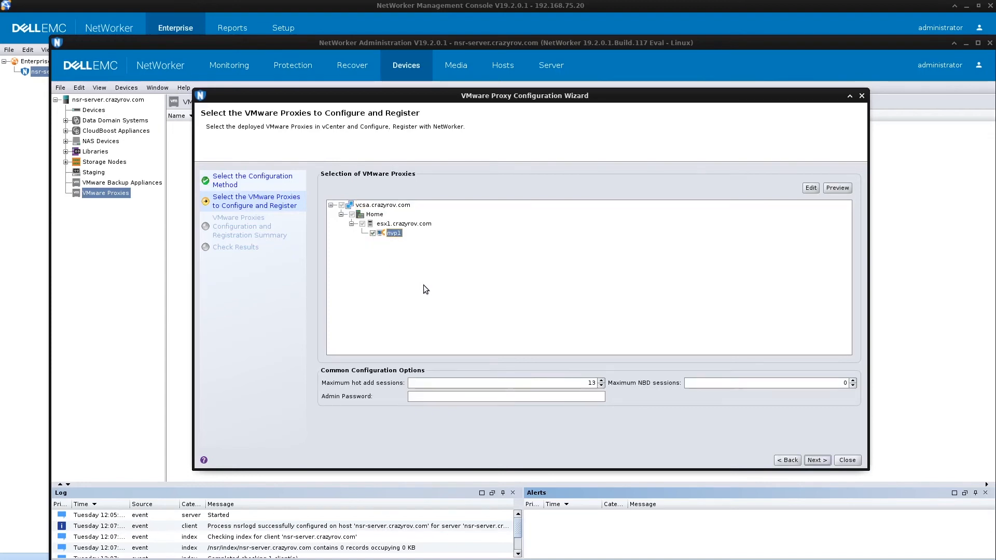
left_click(465, 400)
type("•••••••••••••")
double_click(598, 383)
left_click(819, 461)
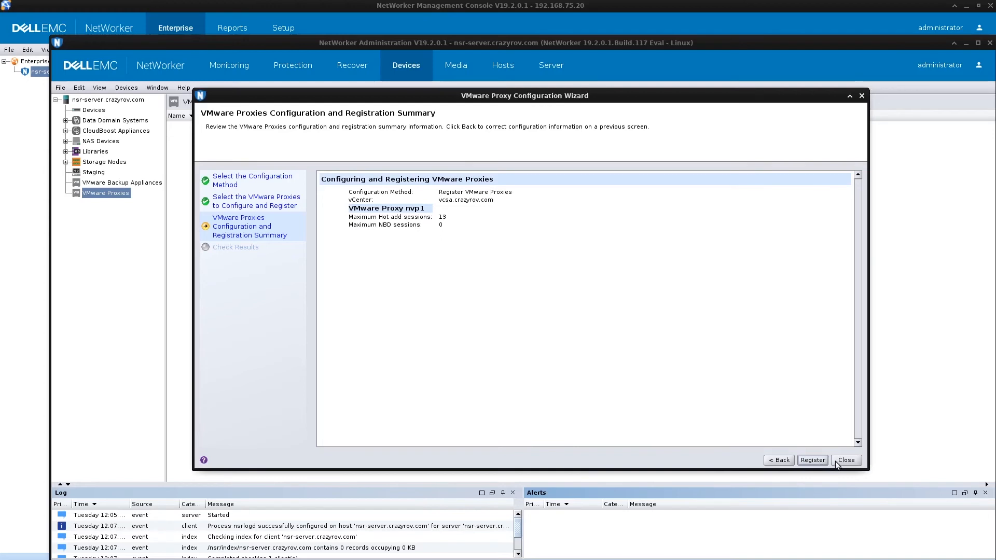
left_click(822, 461)
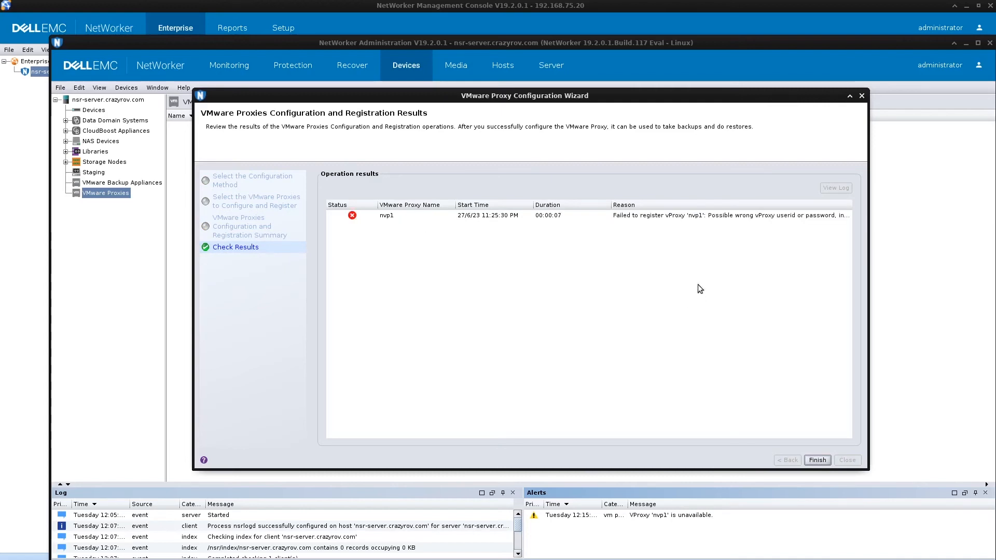
left_click(686, 217)
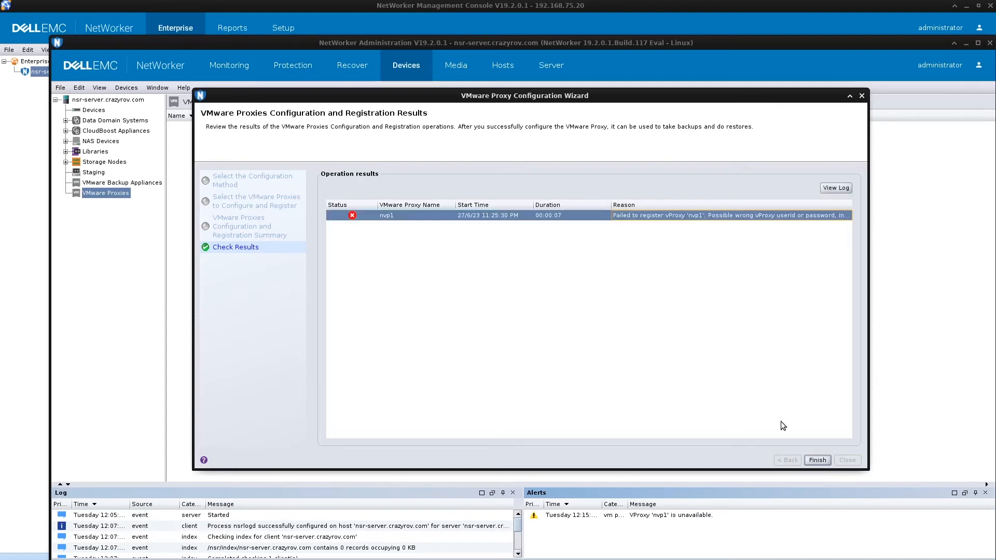
left_click(836, 188)
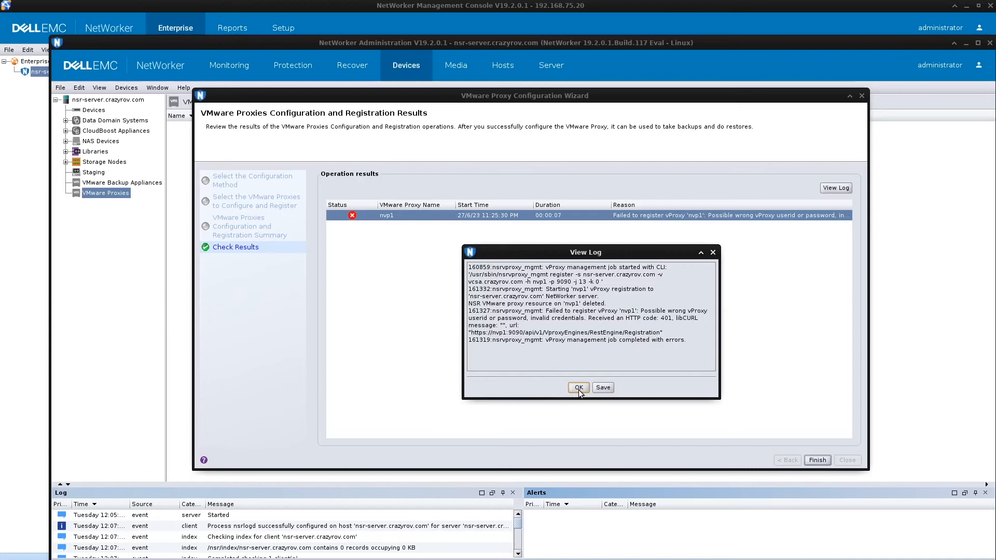
left_click(578, 388)
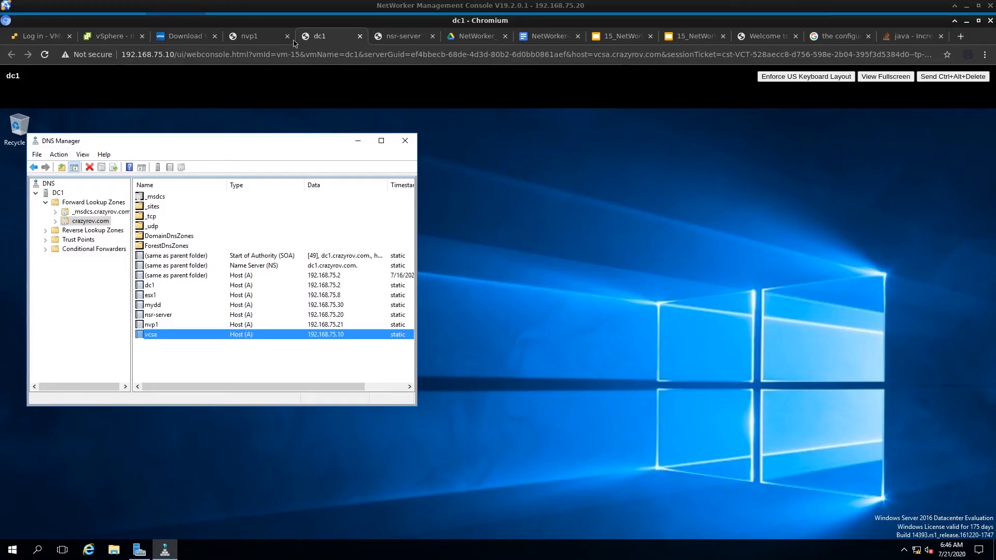
Log in to the nvp1 console as admin, then return to NetWorker
left_click(253, 37)
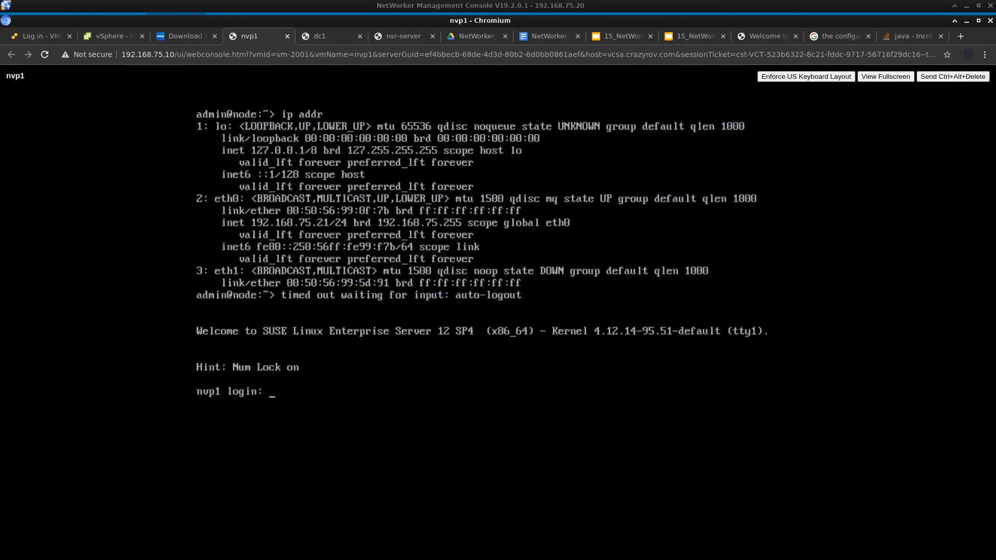
type("admin")
key("Return")
key("Return")
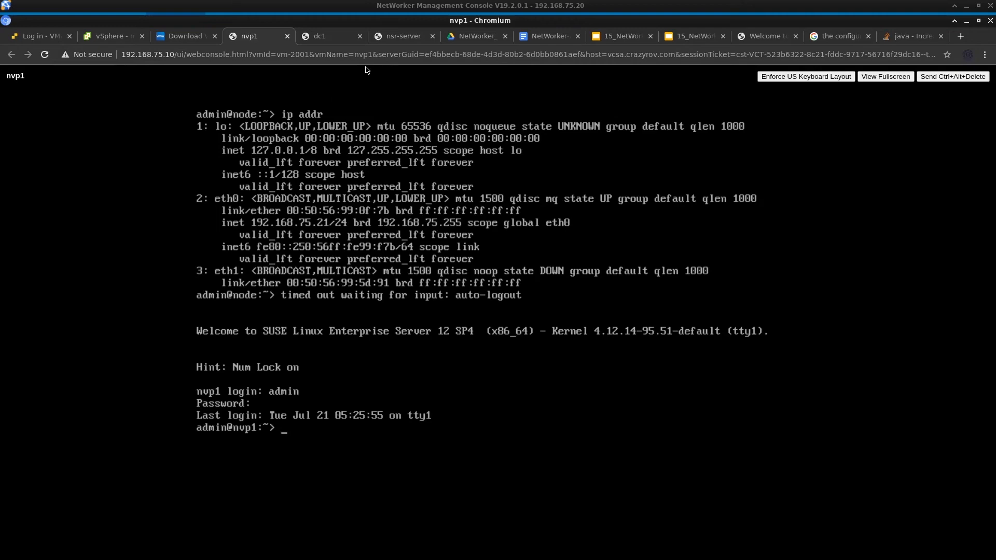
key("alt+Tab")
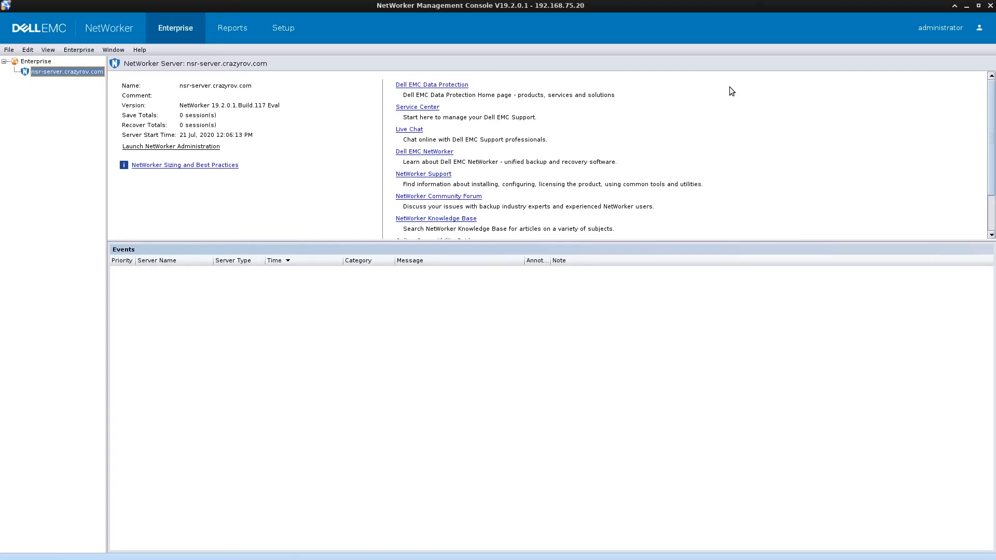
Close the proxy wizard and create a new VMware proxy named nvp1.crazyrov.com
key("alt+Tab")
key("alt+Tab")
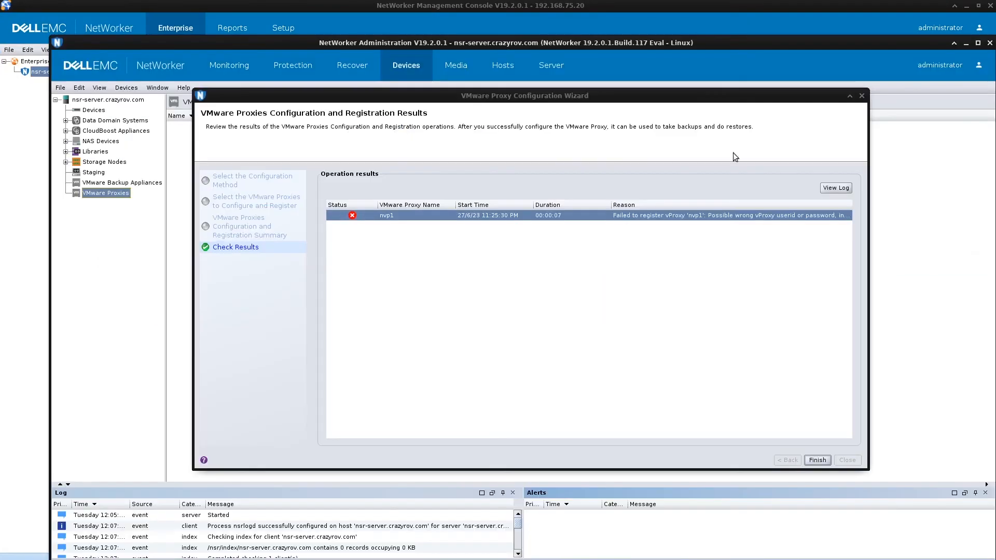
left_click(817, 461)
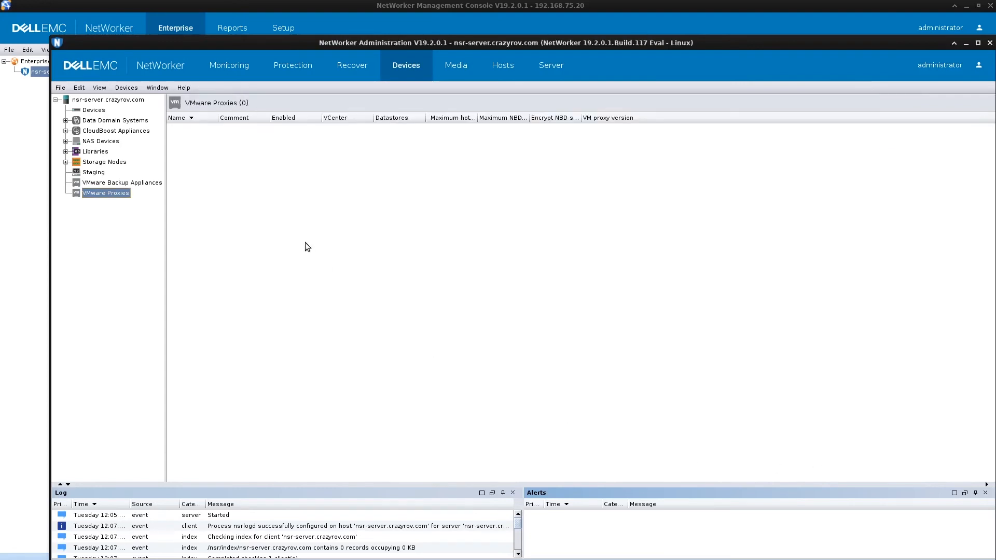
right_click(199, 142)
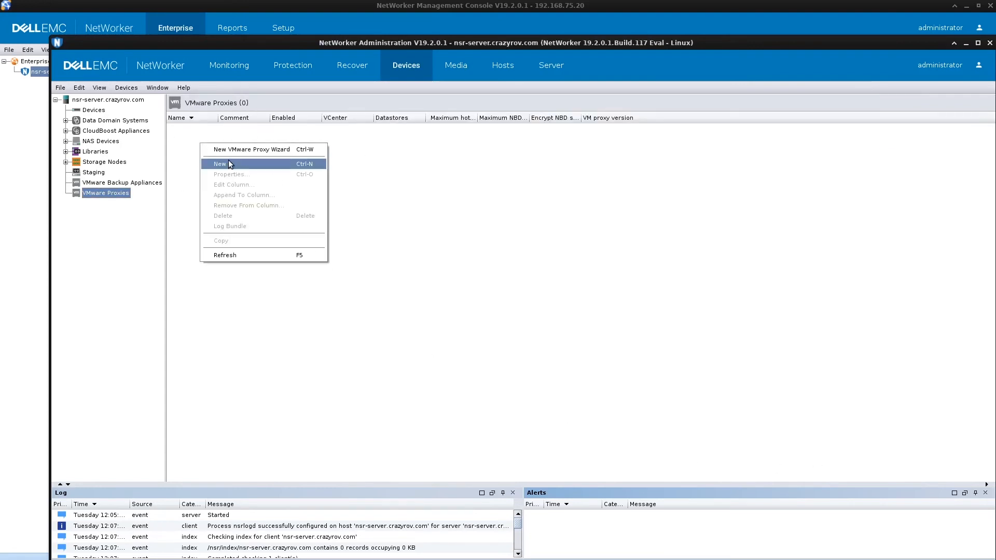
left_click(228, 160)
left_click(406, 216)
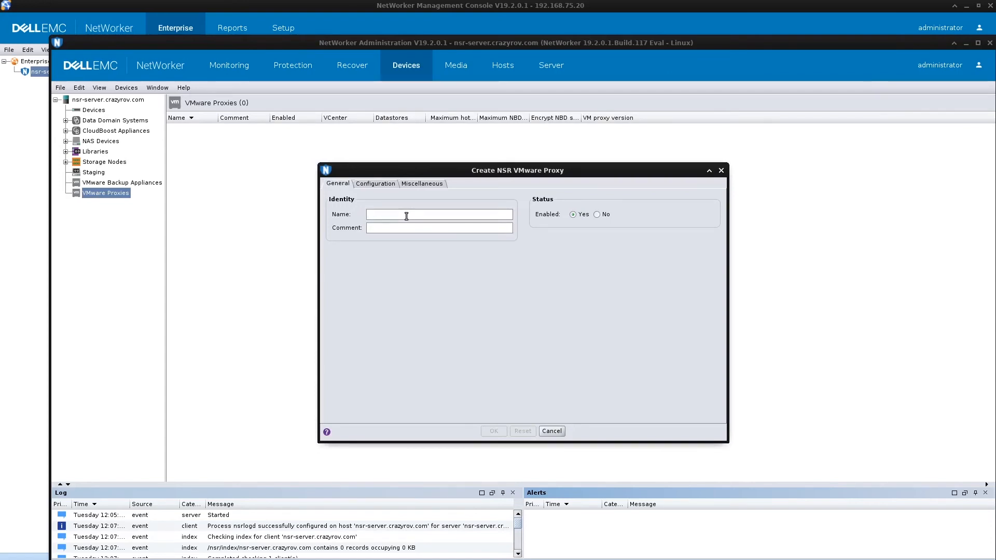
type("nvp1")
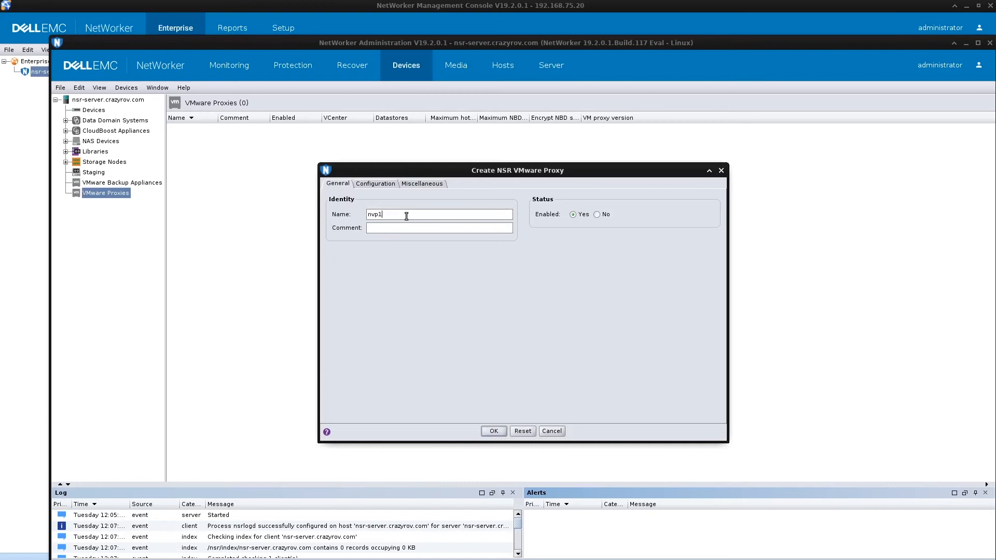
type(".crazyrov.com")
In Configuration, choose vCenter vcsa.crazyrov.com and enter user ID admin with its password
left_click(377, 186)
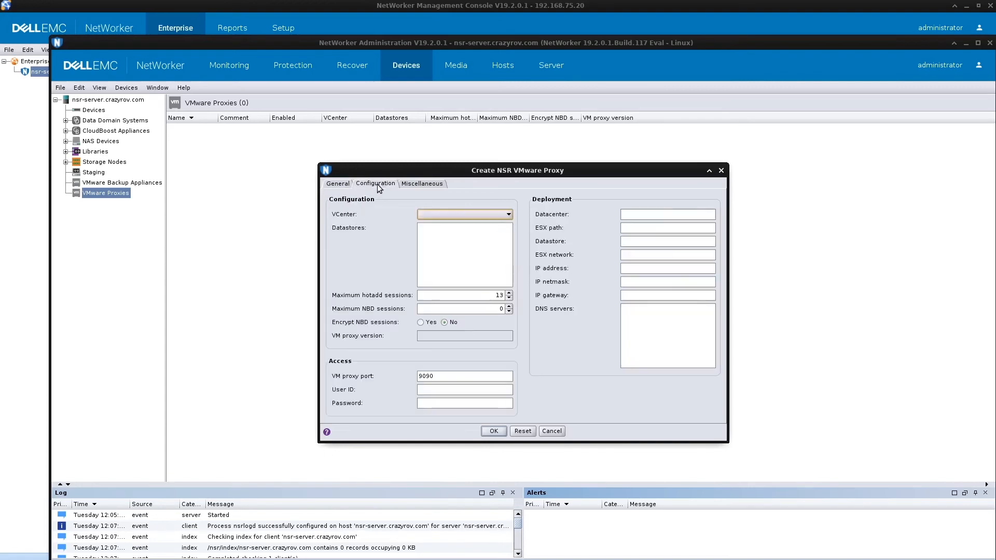
left_click(500, 215)
left_click(469, 230)
left_click(454, 392)
type("admin")
key("Tab")
type("***")
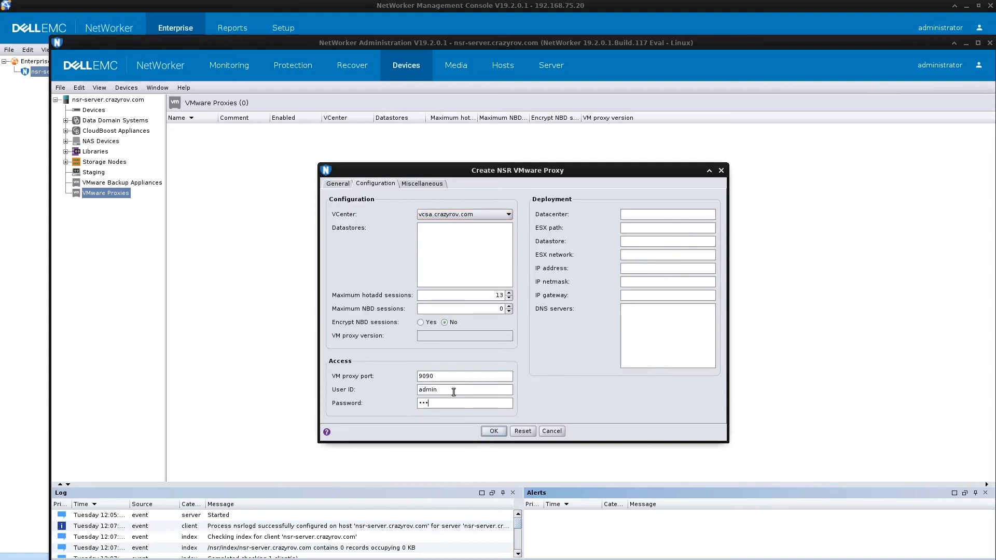
type("**********")
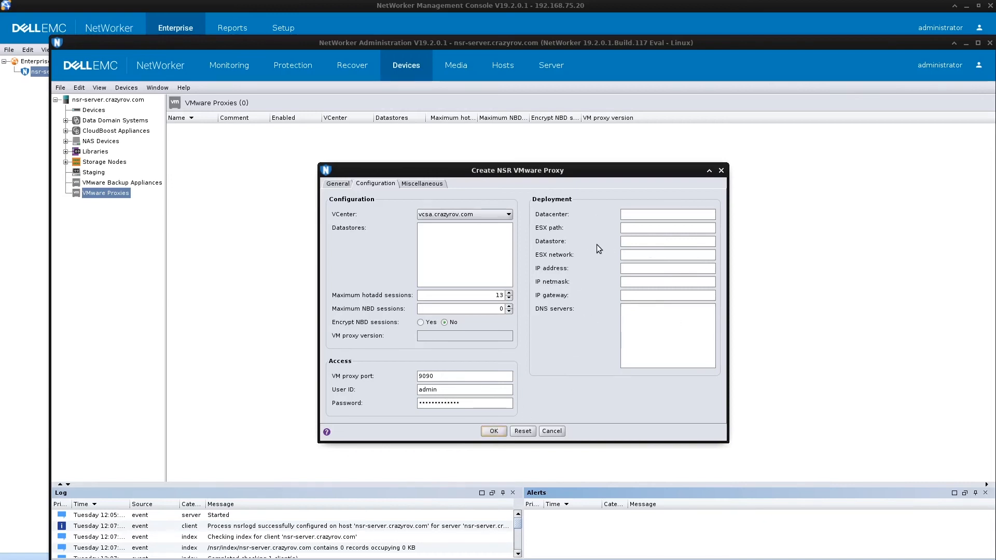
Create the nvp1.crazyrov.com proxy and inspect the log rows showing it Disabled and unable to register
left_click(493, 431)
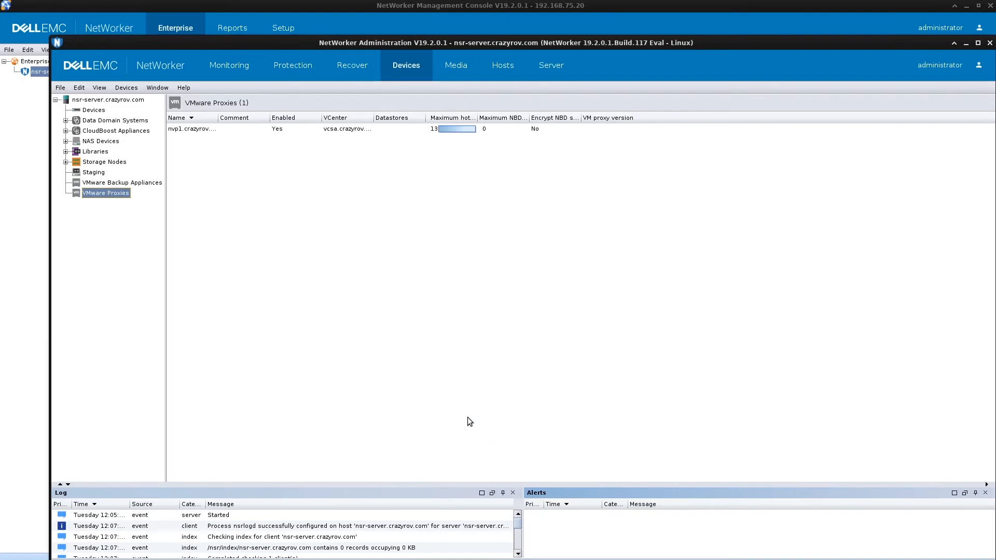
left_click_drag(387, 483, 387, 330)
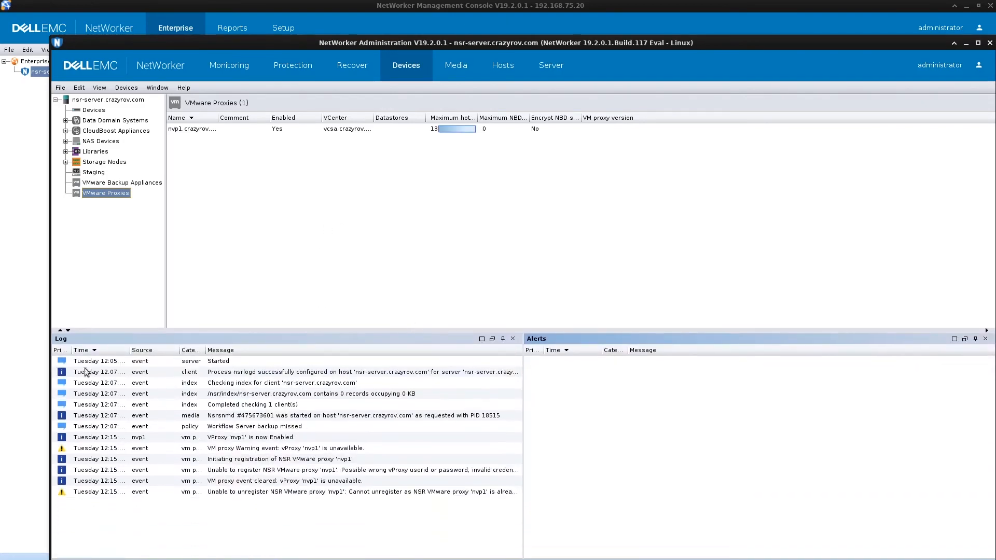
left_click(113, 351)
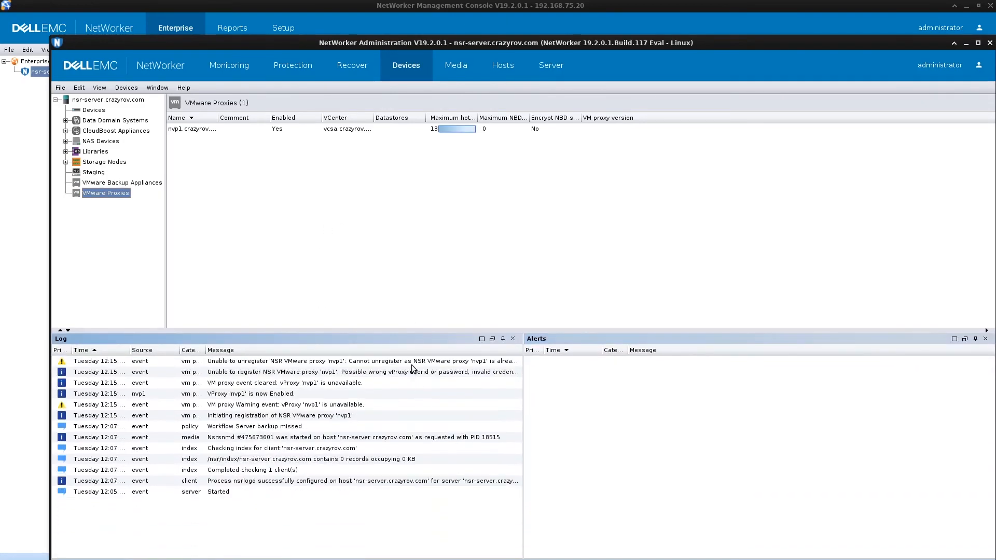
left_click(370, 371)
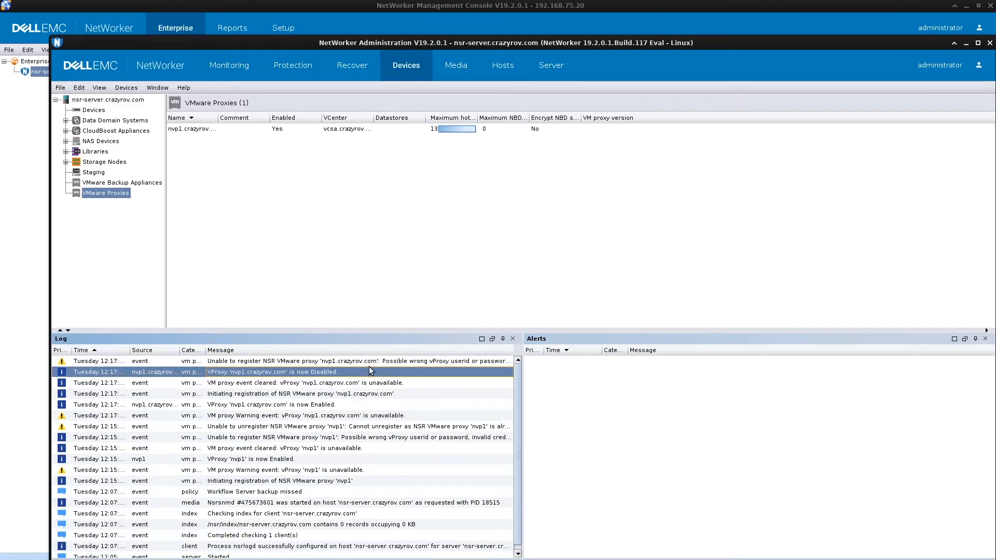
left_click(437, 361)
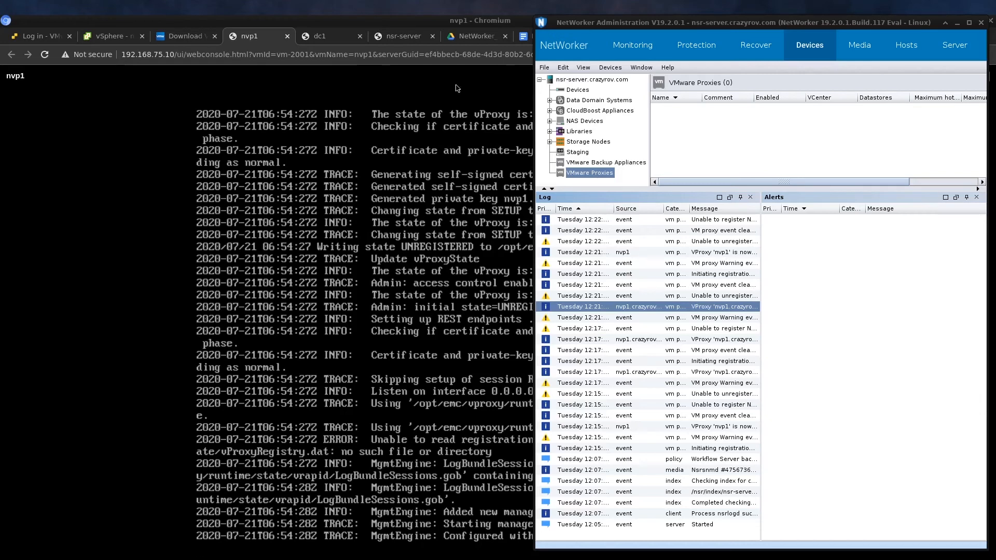
Rerun the New VMware Proxy Wizard, tick nvp1 under Home, enter its admin password and register it
right_click(694, 125)
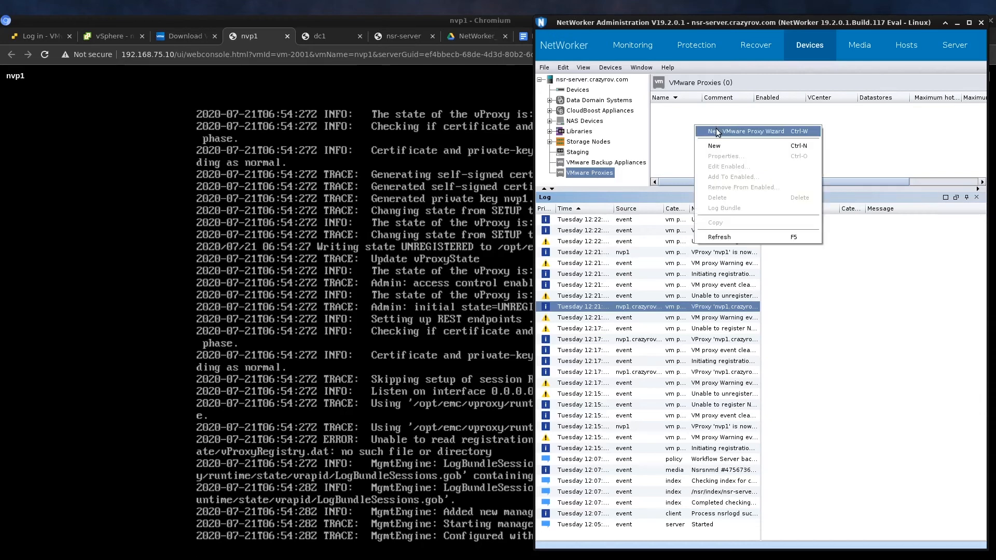
left_click(715, 129)
left_click_drag(726, 100, 524, 71)
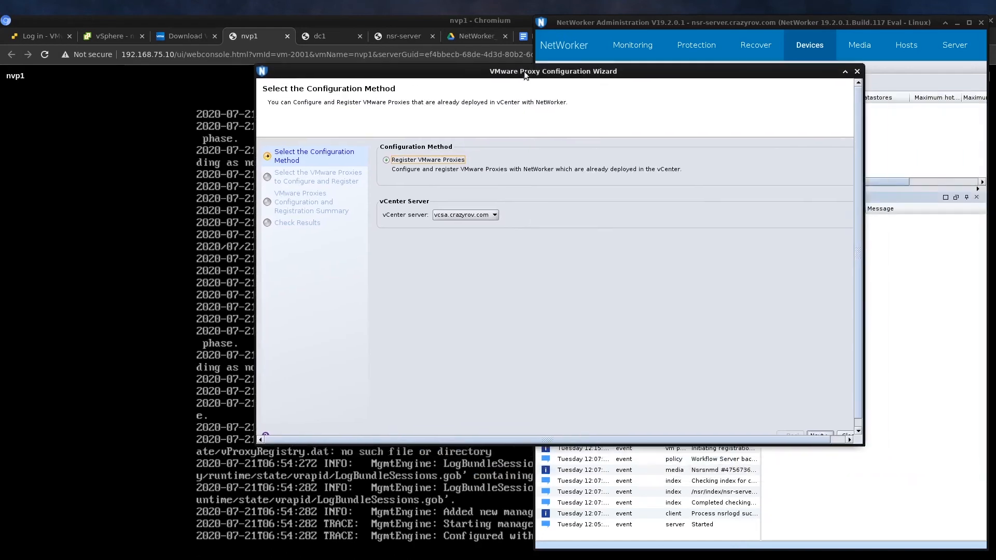
scroll(861, 416, "down", 1)
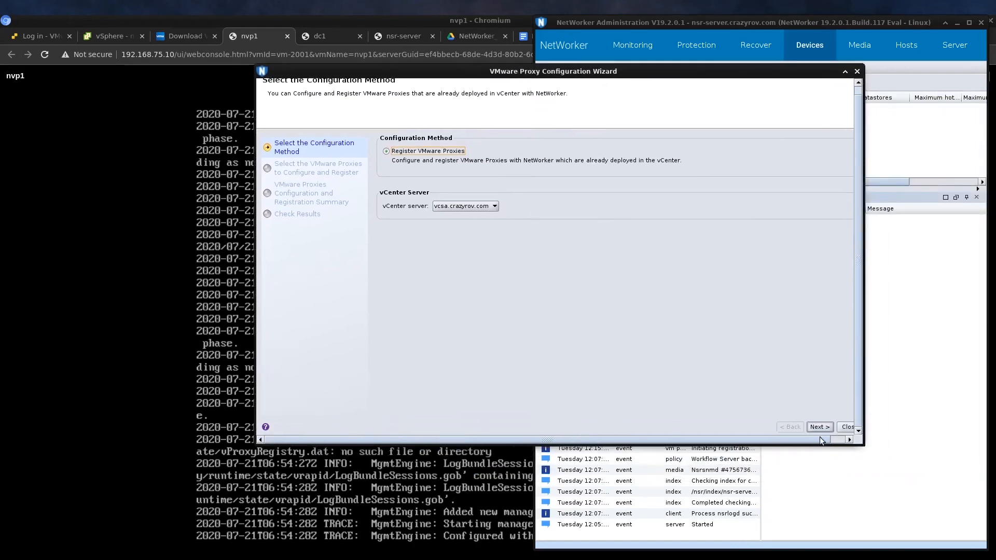
left_click(814, 427)
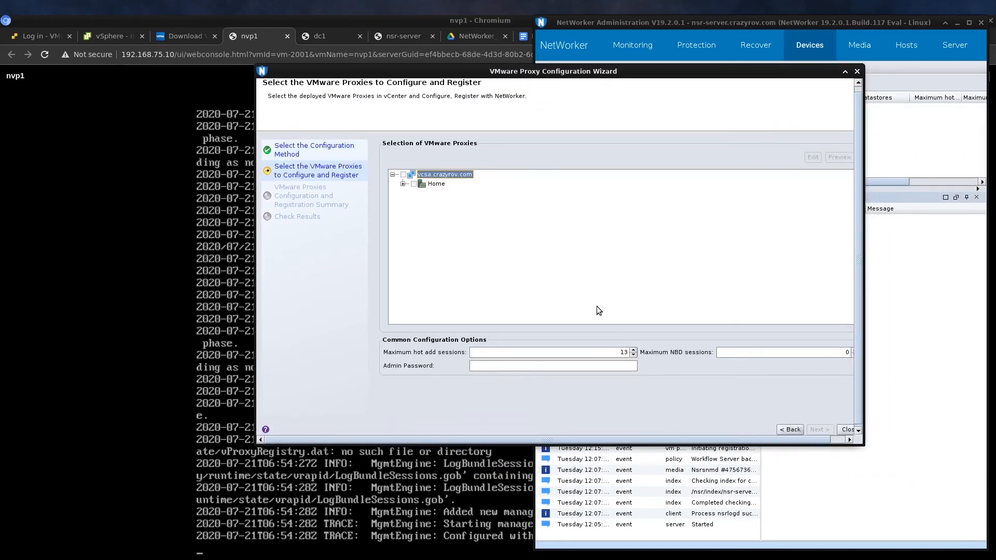
left_click(403, 184)
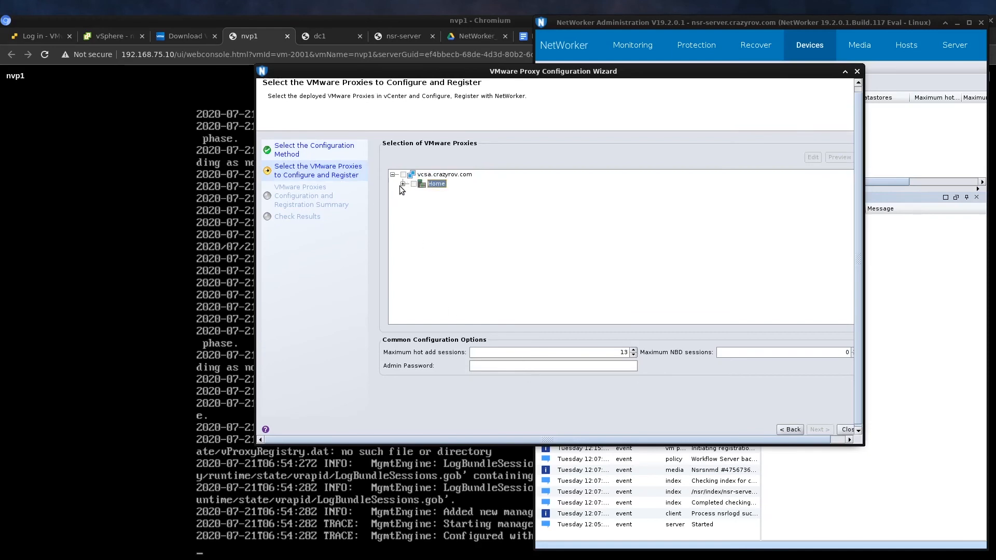
left_click(434, 203)
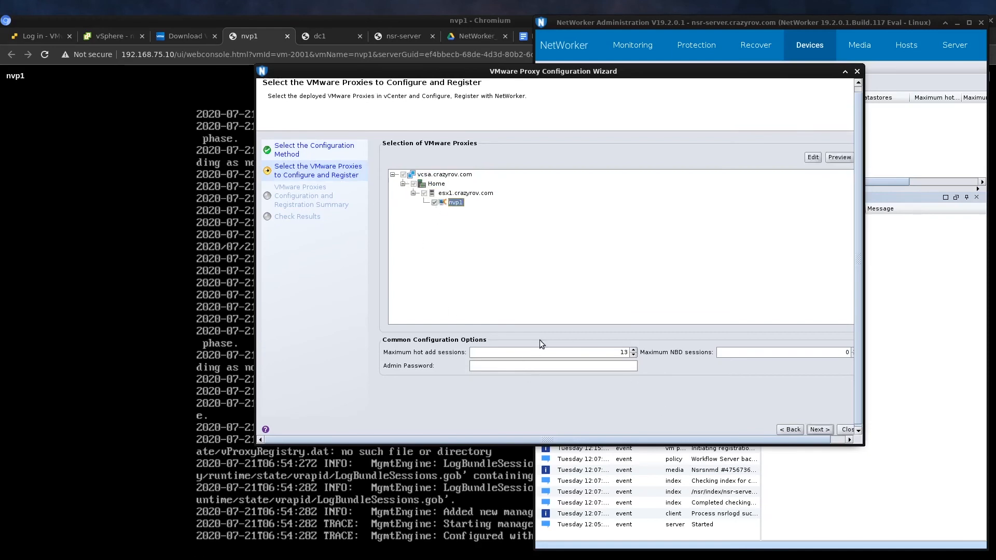
left_click(532, 367)
type("************")
key("ctrl+a")
type("************")
left_click(822, 431)
left_click(814, 430)
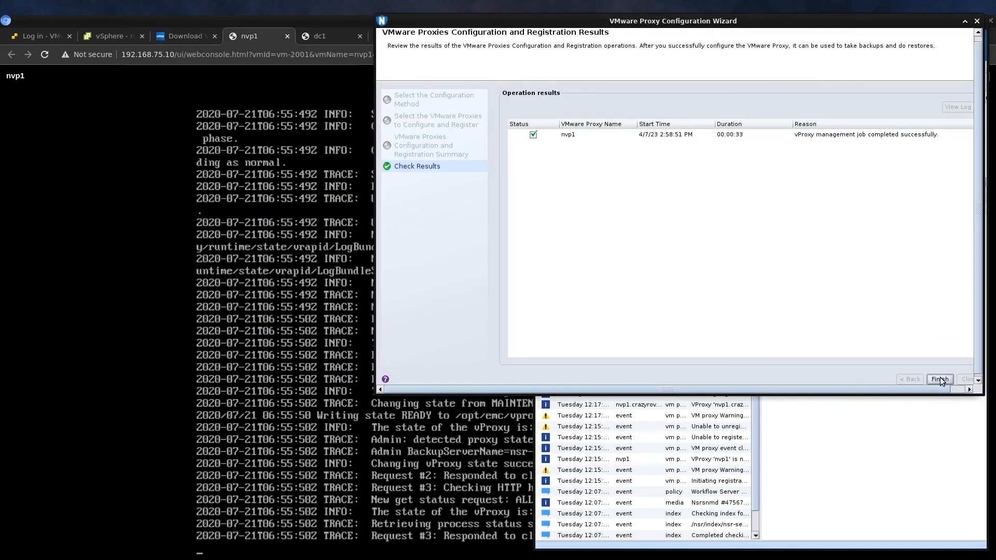
Close the wizard, maximize NetWorker, check the enabled nvp1 proxy row, then minimize the window
left_click(940, 378)
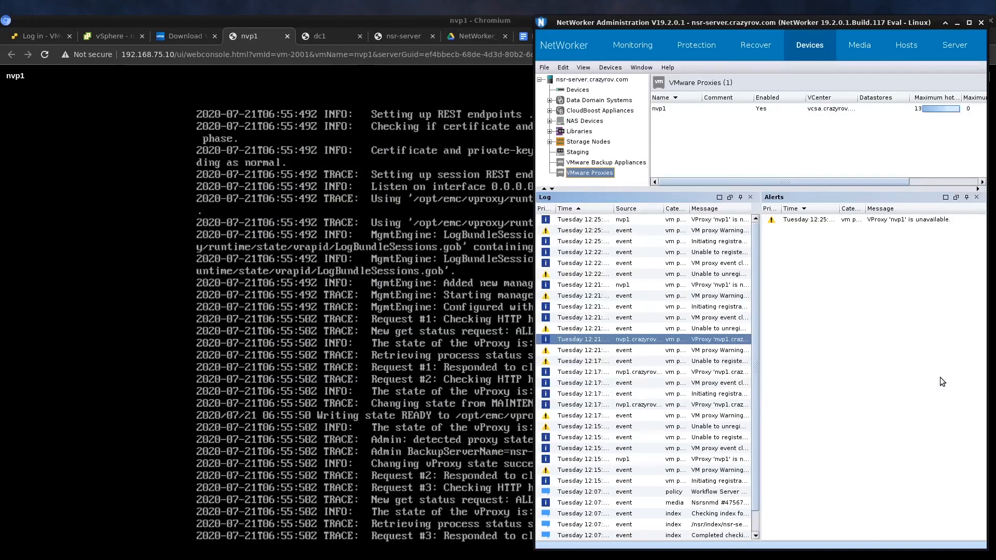
double_click(785, 26)
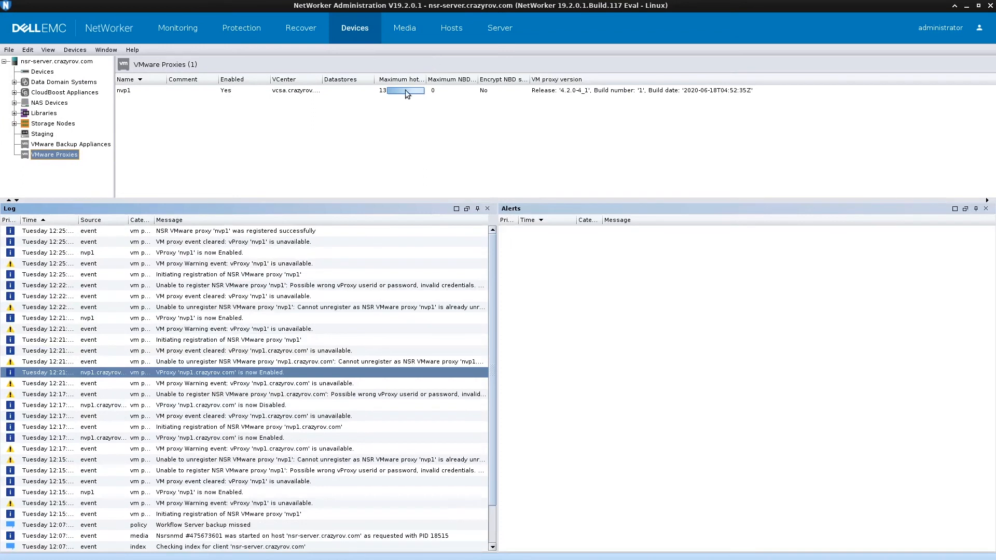
left_click(331, 94)
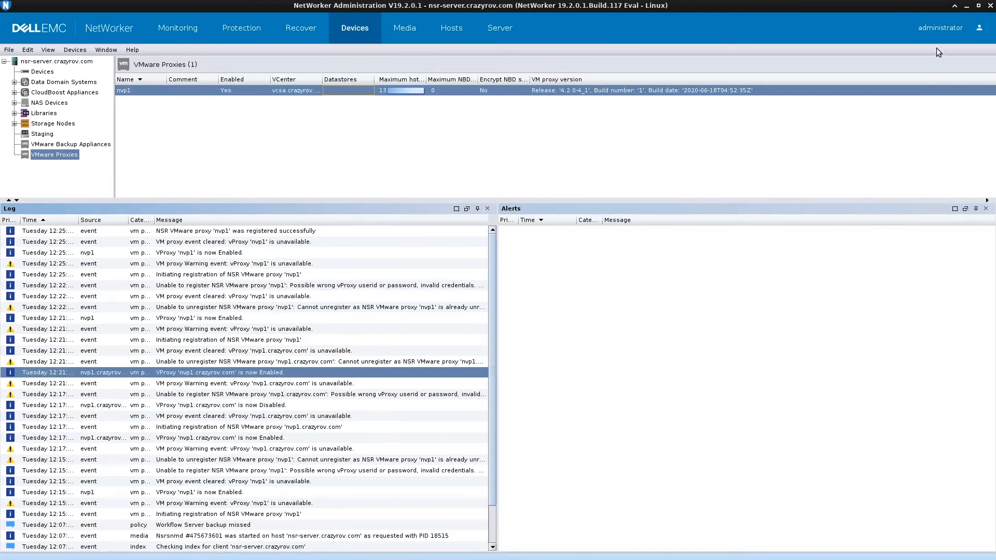
left_click(967, 6)
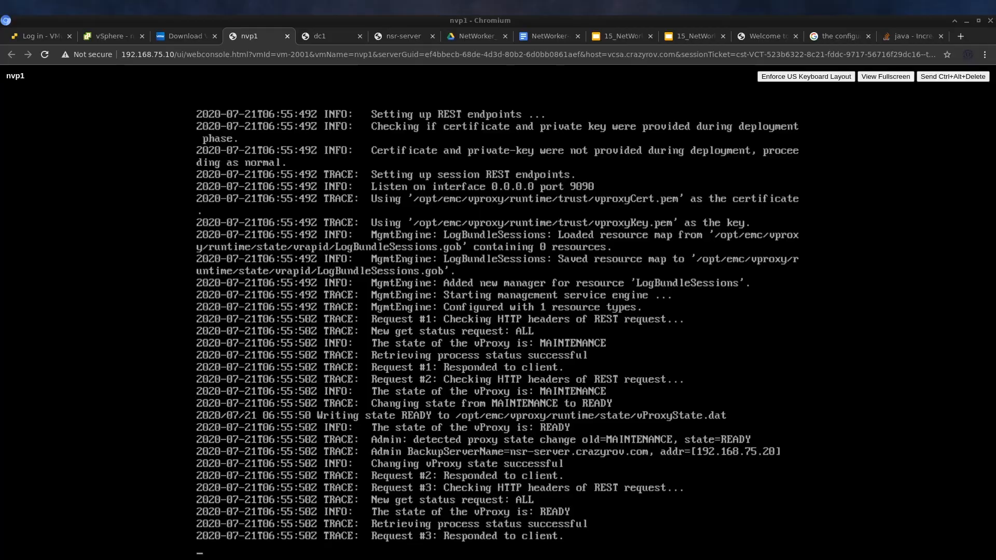
Stop the log follow and rerun the recalled command as more vrapid-engine.log
type("q")
key("ctrl+c")
key("ctrl+c")
key("Return")
key("Return")
key("Return")
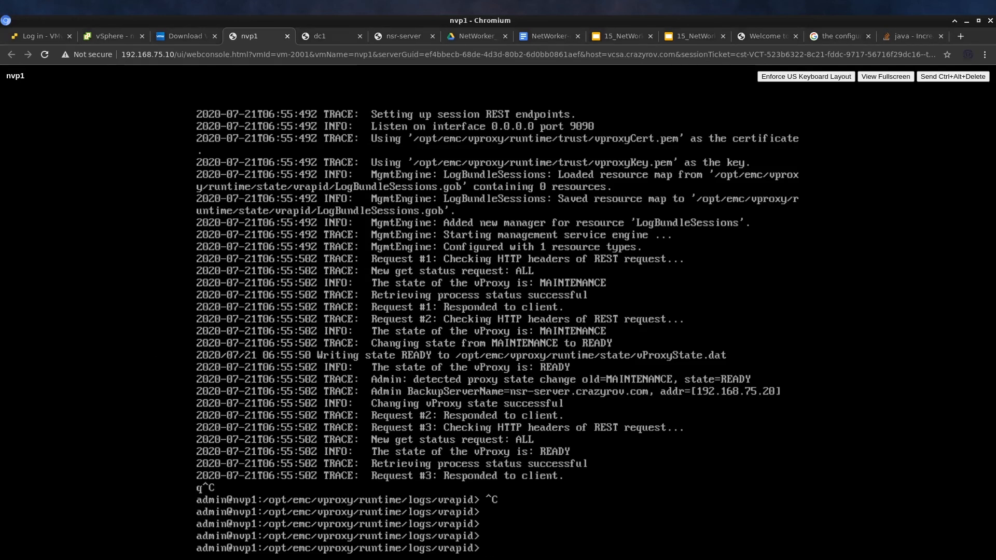
key("Up")
key("Up")
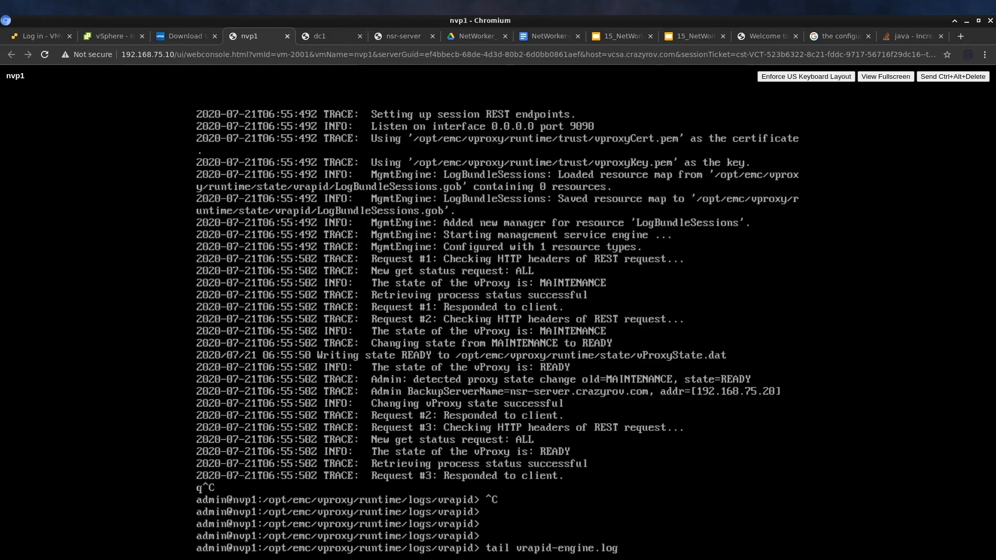
key("Delete")
key("Delete")
key("Delete")
key("Delete")
key("Delete")
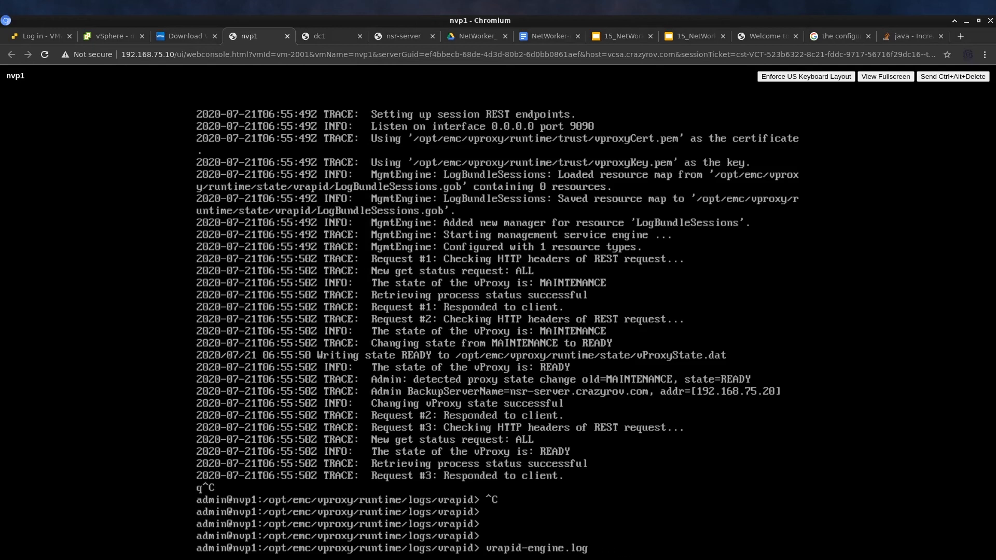
type("more")
key("Return")
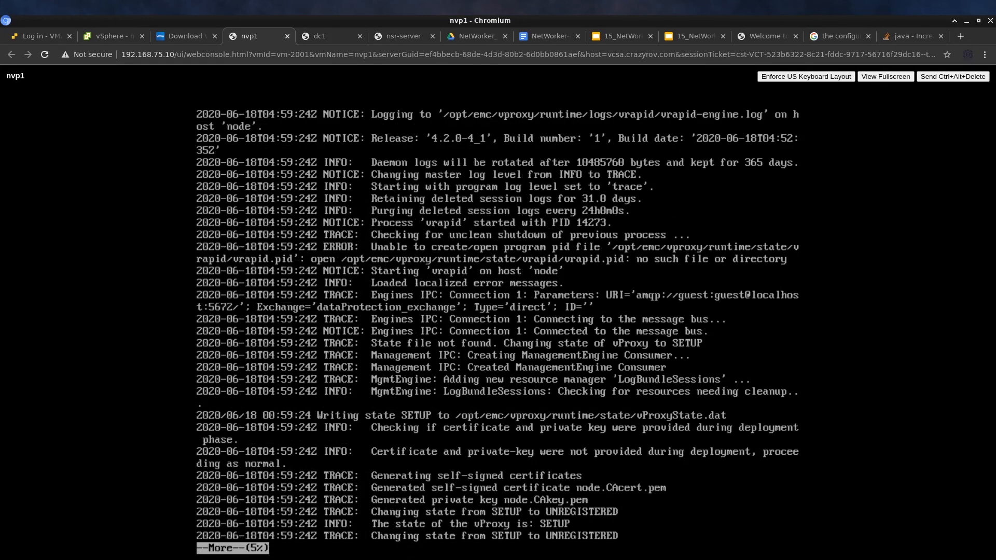
Page through vrapid-engine.log to the end, reaching the SSH no-route-to-host registration errors
key("space")
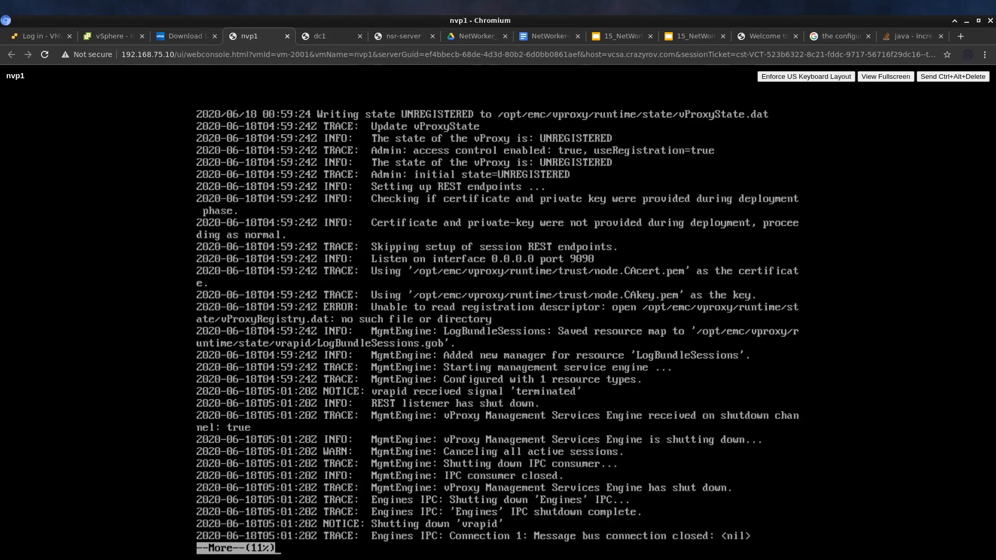
key("space")
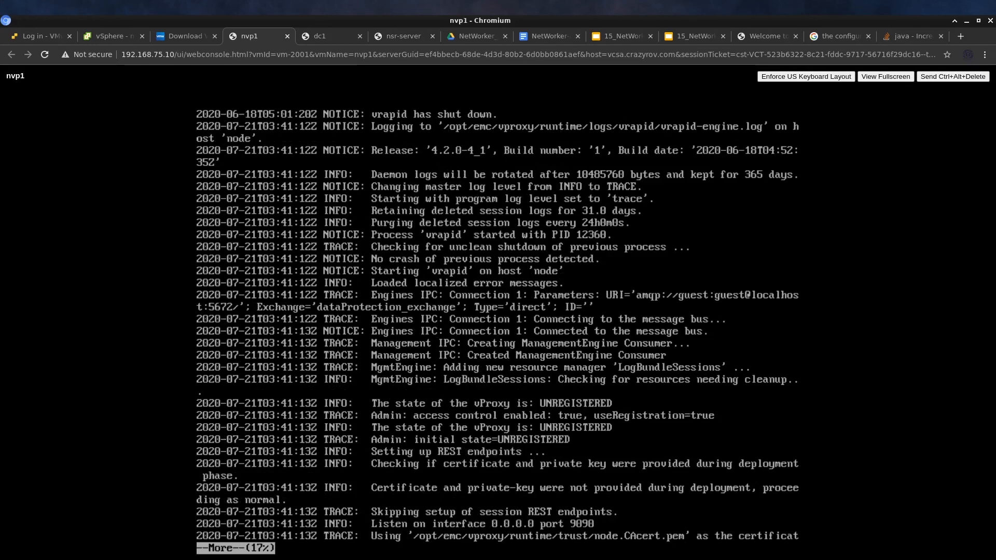
key("space")
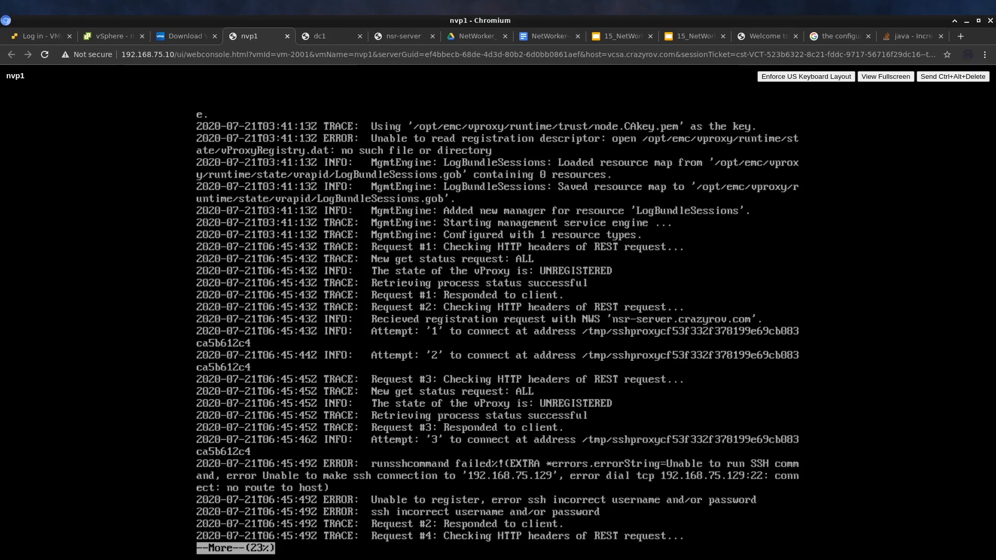
key("space")
key("space")
key("space")
key("space")
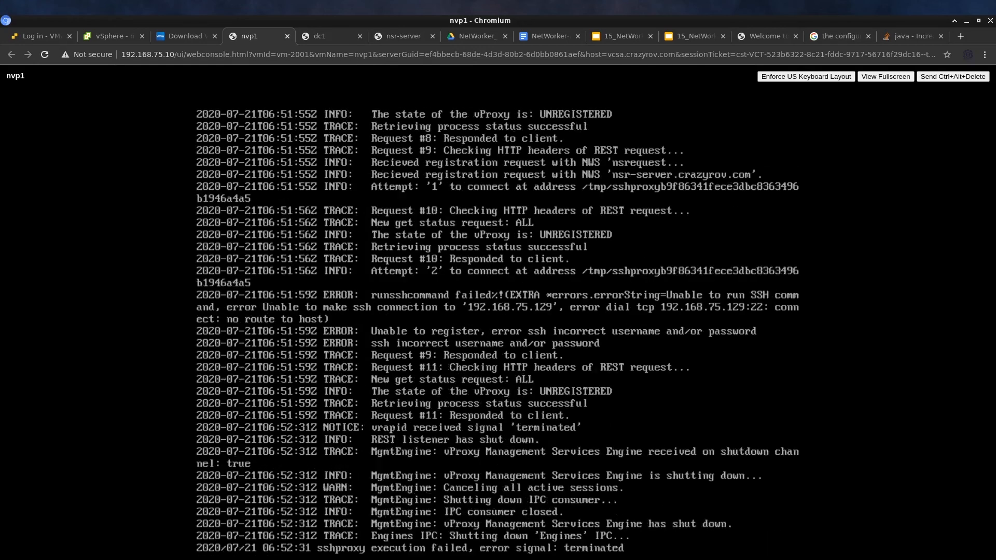
List the current log folder, move up to logs, print the path and list its contents
key("Return")
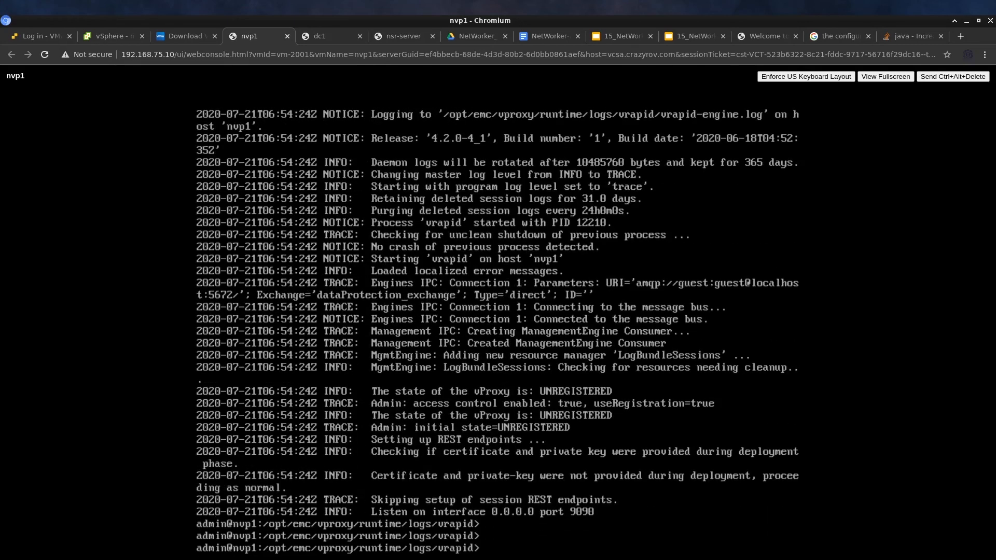
type("ls -la")
key("Return")
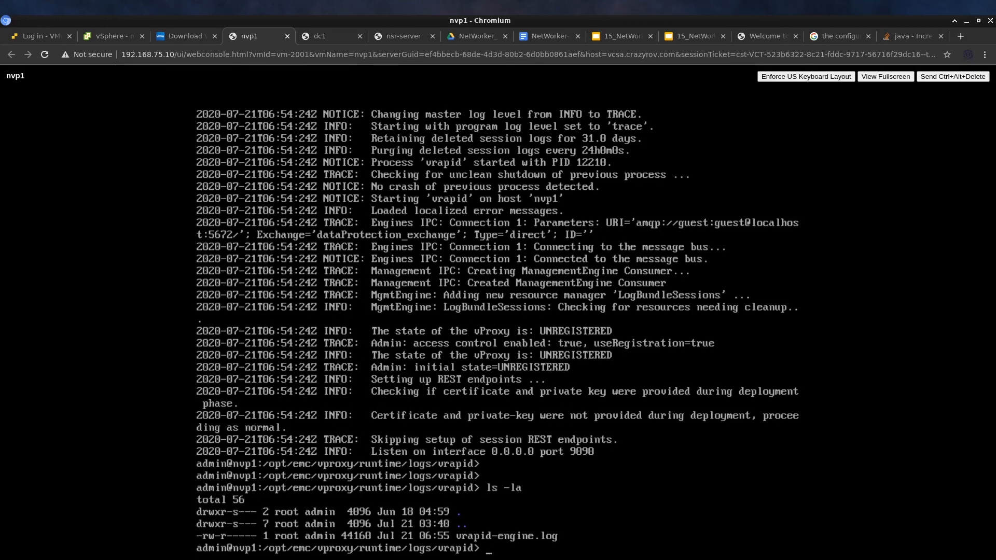
type("cd ..")
key("Return")
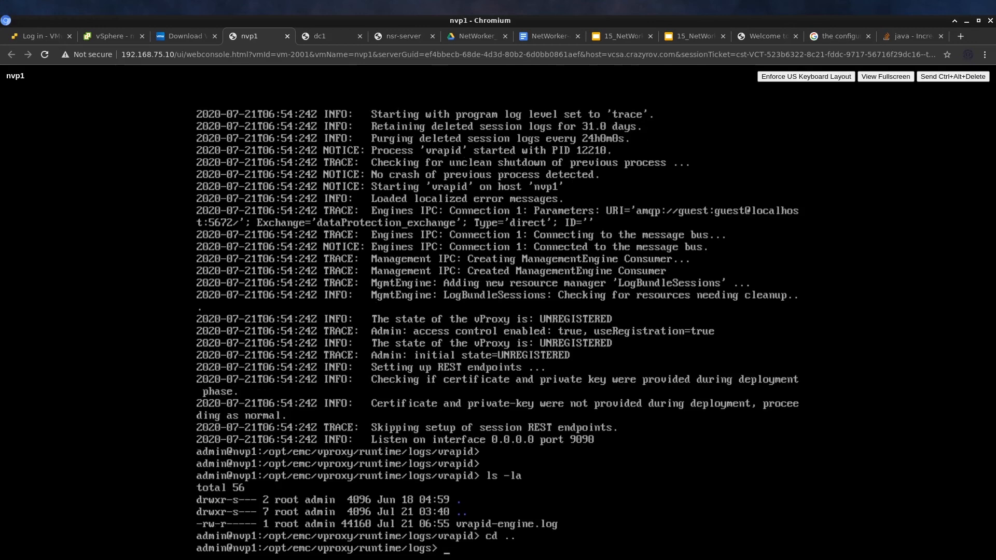
type("pwd")
key("Return")
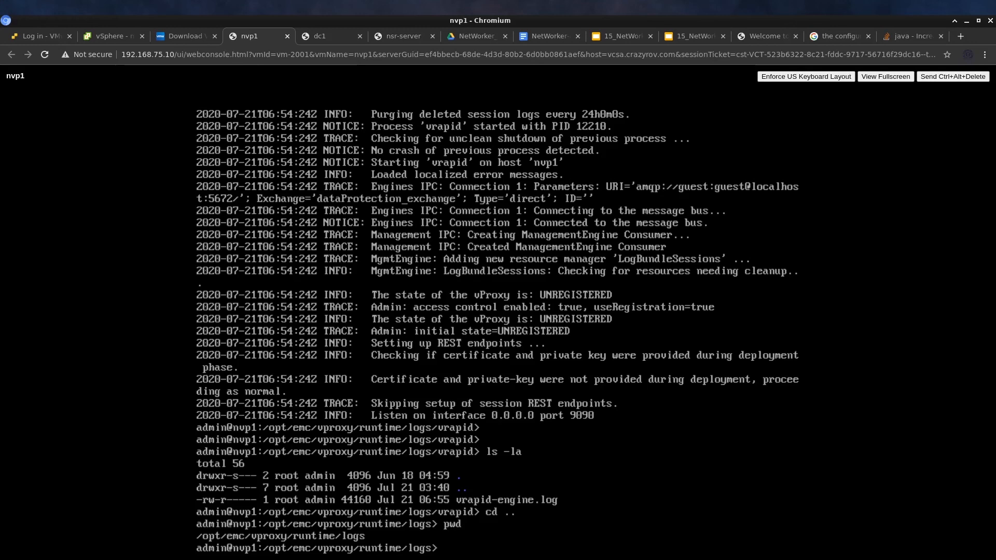
type("ls -la")
key("Return")
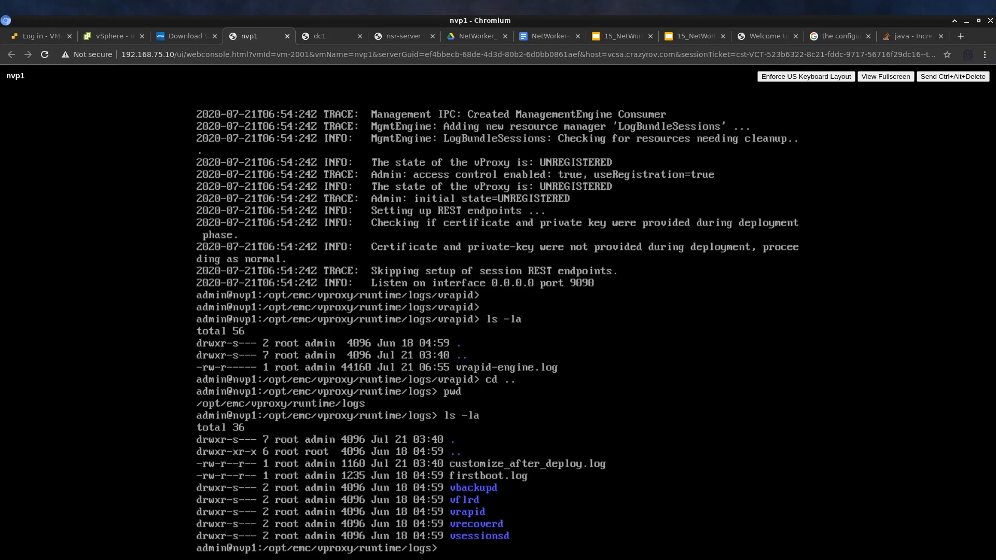
After vbackupd fails as a command, cd into the vbackupd folder and list its four logs
type("vbackupd")
key("Return")
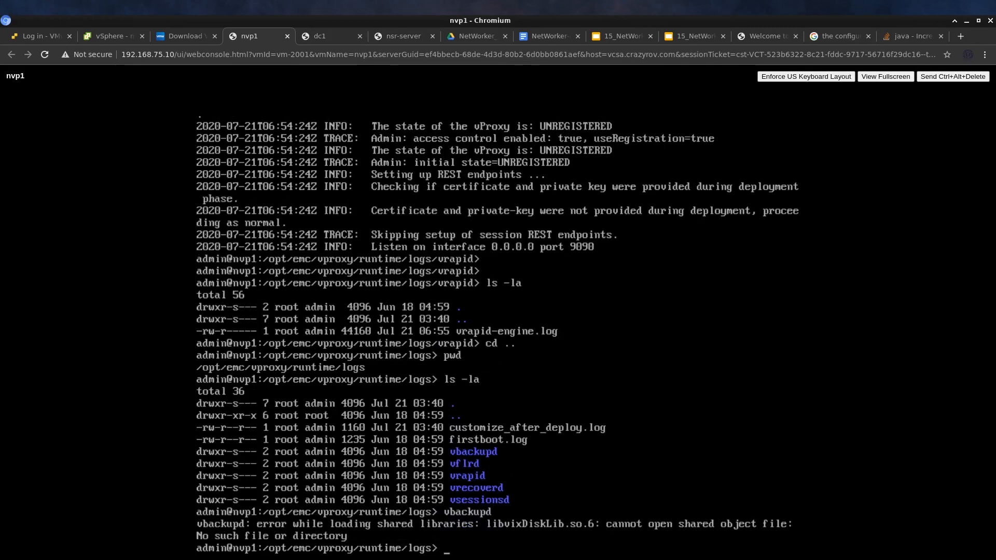
key("Up")
key("Home")
type("cd")
key("Return")
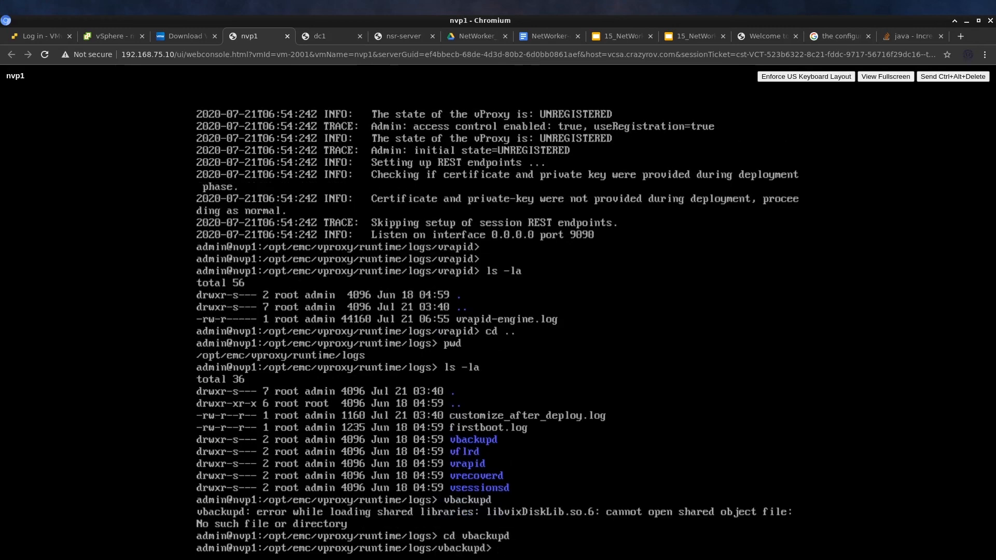
type("ls -la")
key("Return")
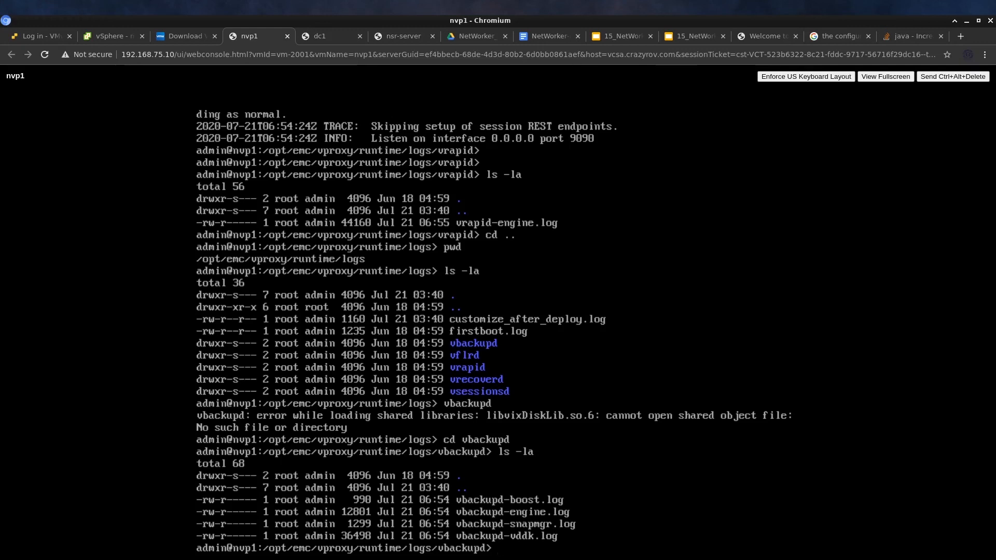
Go back up to /opt/emc/vproxy/runtime/logs and list its contents with ls
type("cd ..")
key("Return")
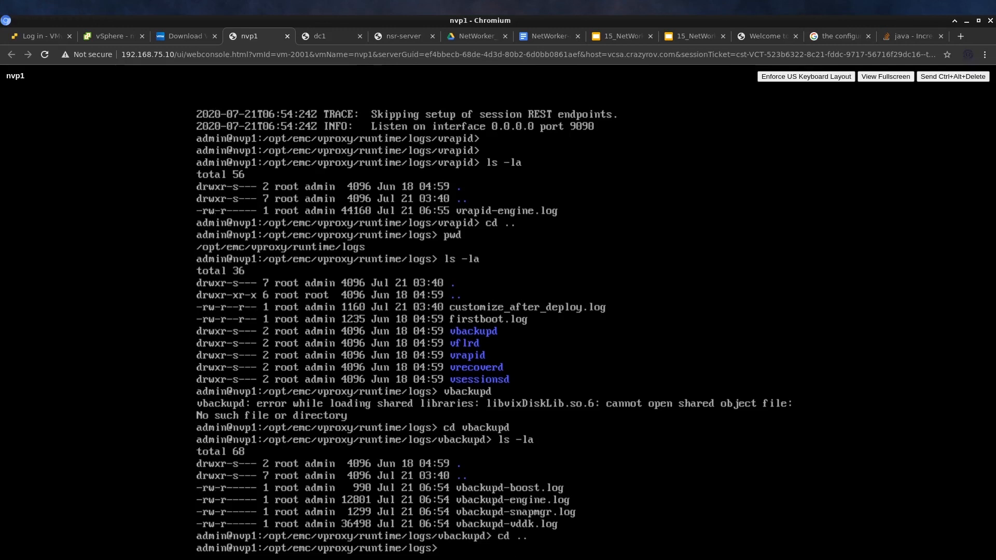
type("ls")
key("Return")
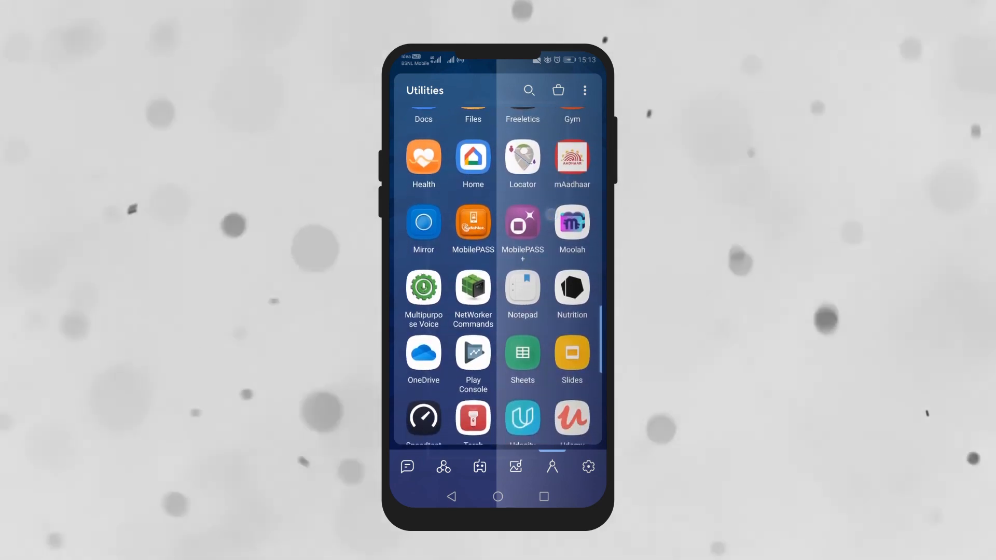
Launch NetWorker Commands, browse the command list, and search for 'mmin'
left_click(473, 294)
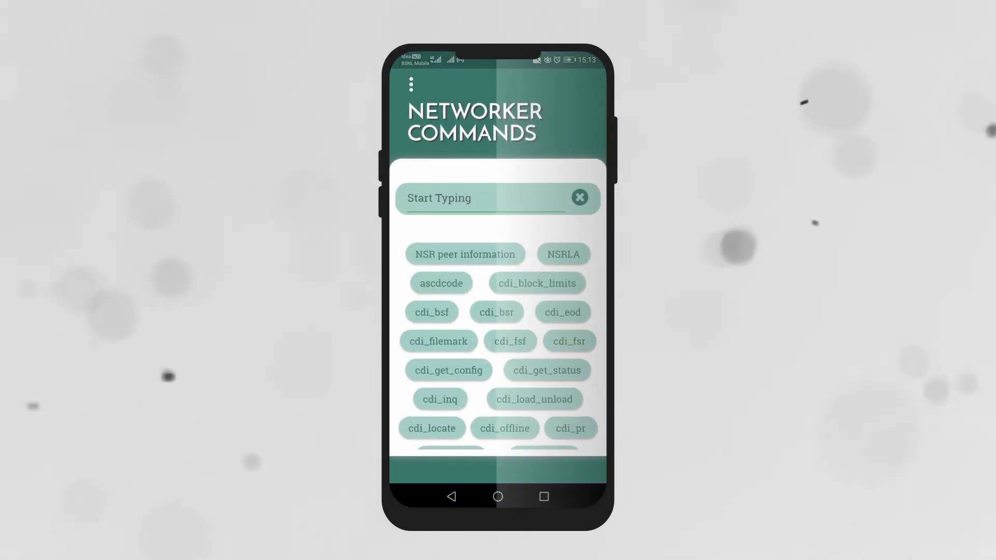
scroll(498, 343, "down", 10)
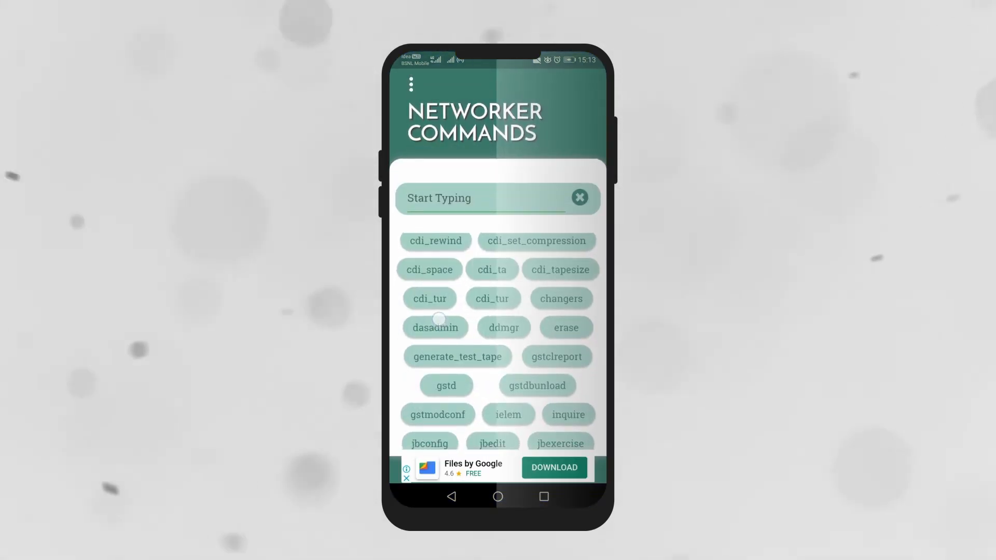
scroll(435, 311, "down", 1)
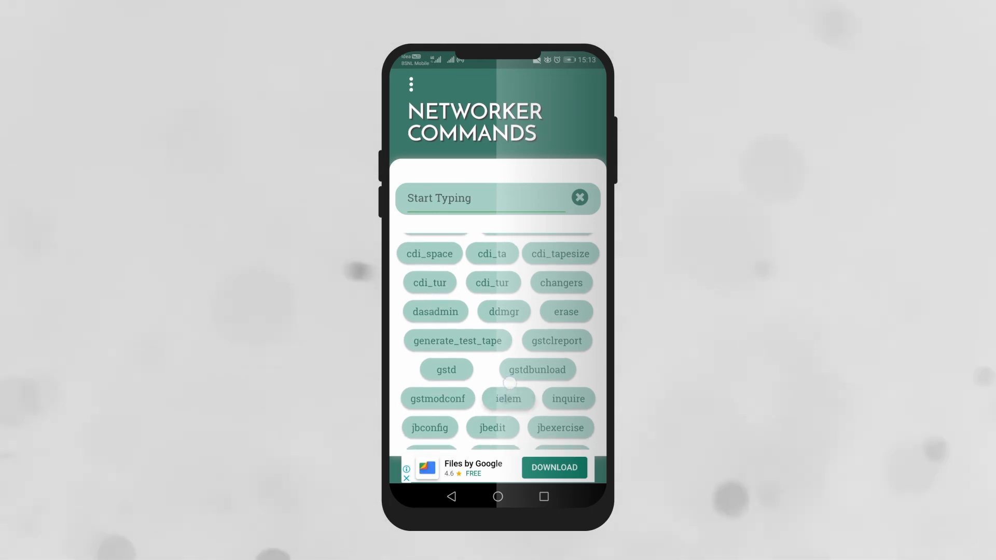
scroll(514, 367, "down", 1)
scroll(513, 367, "down", 1)
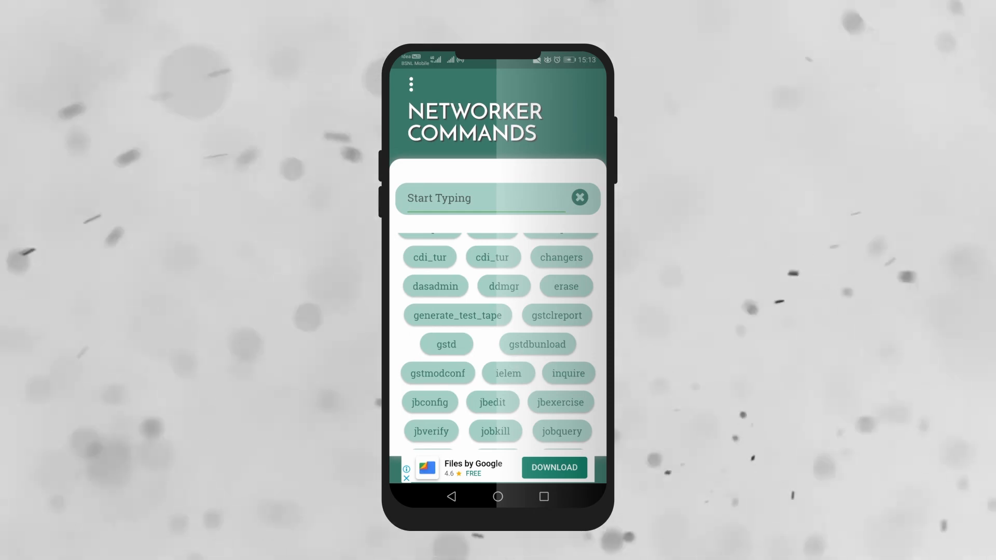
scroll(542, 432, "up", 1)
scroll(541, 432, "down", 5)
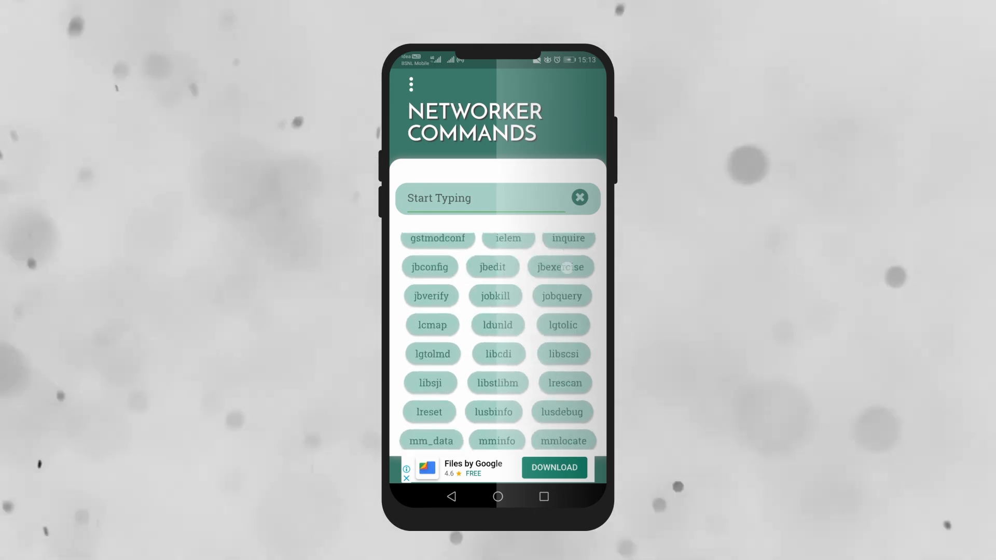
scroll(498, 342, "down", 5)
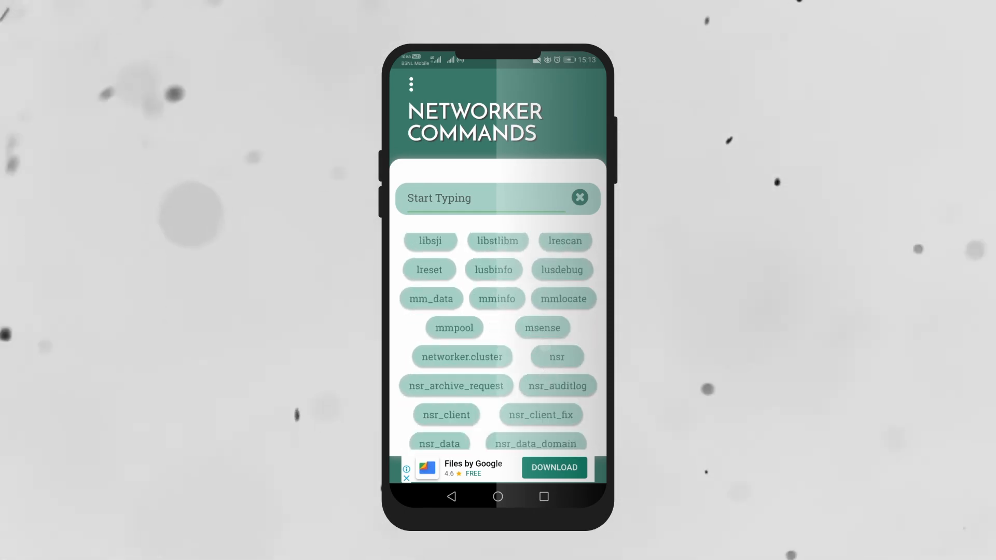
left_click(529, 199)
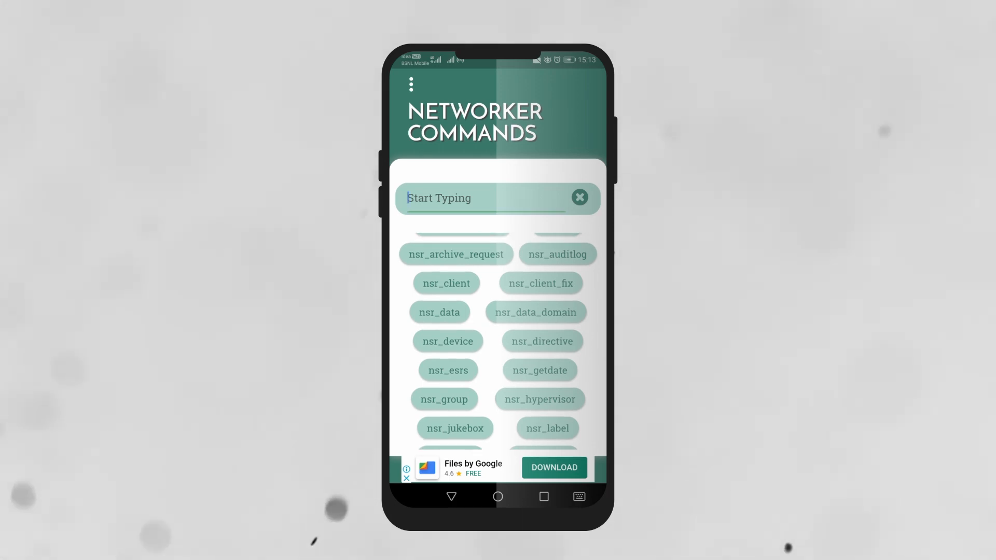
type("mm")
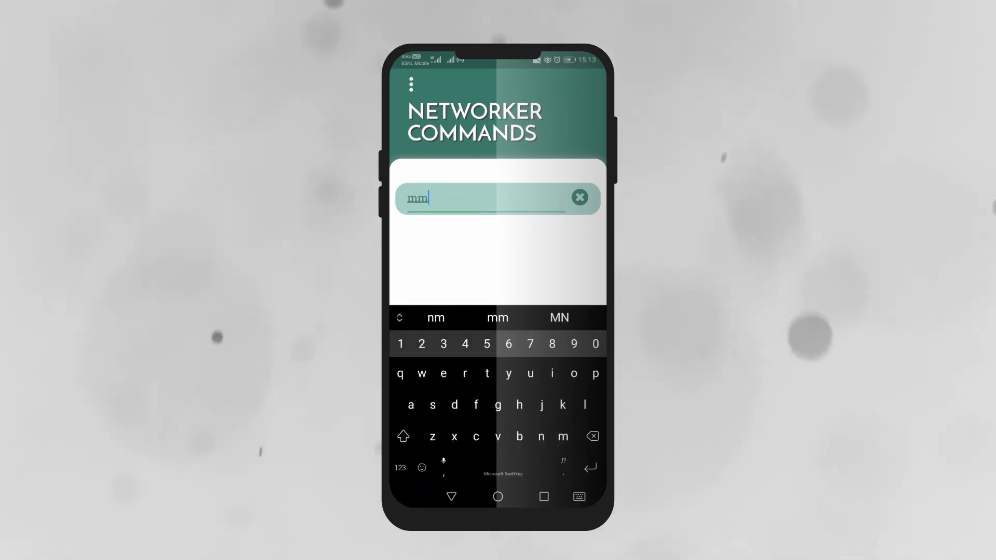
type("in")
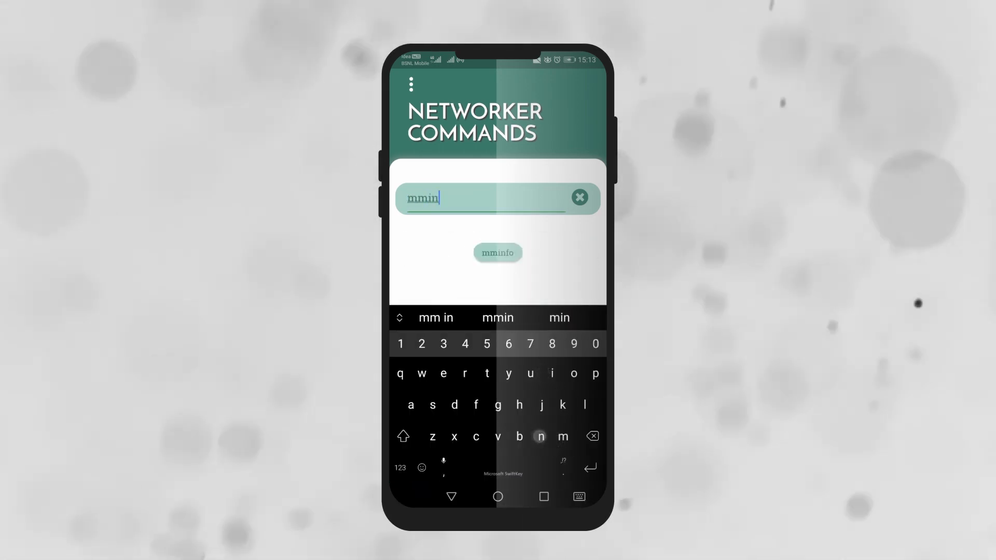
Open the mminfo command reference and read through its Description
left_click(508, 254)
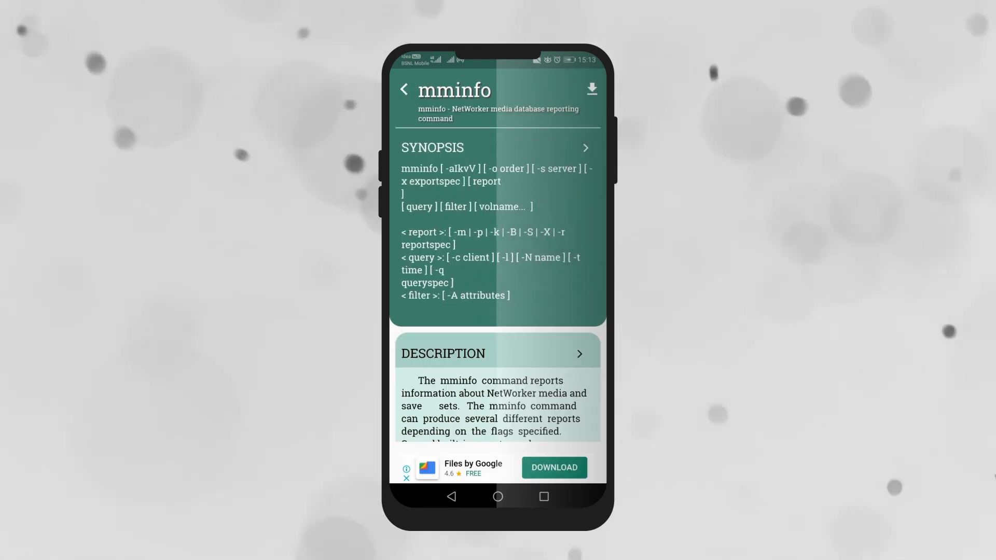
scroll(528, 410, "down", 6)
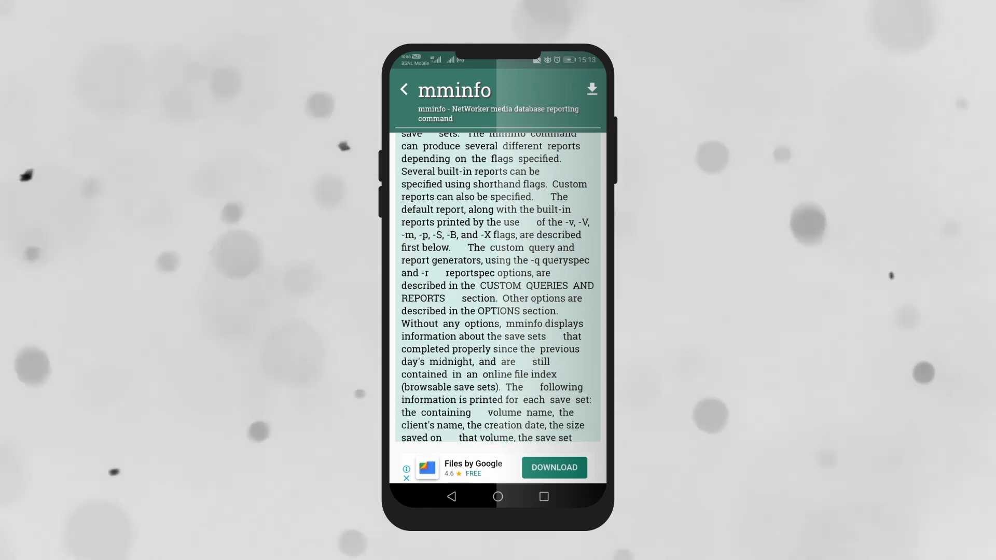
scroll(520, 389, "down", 3)
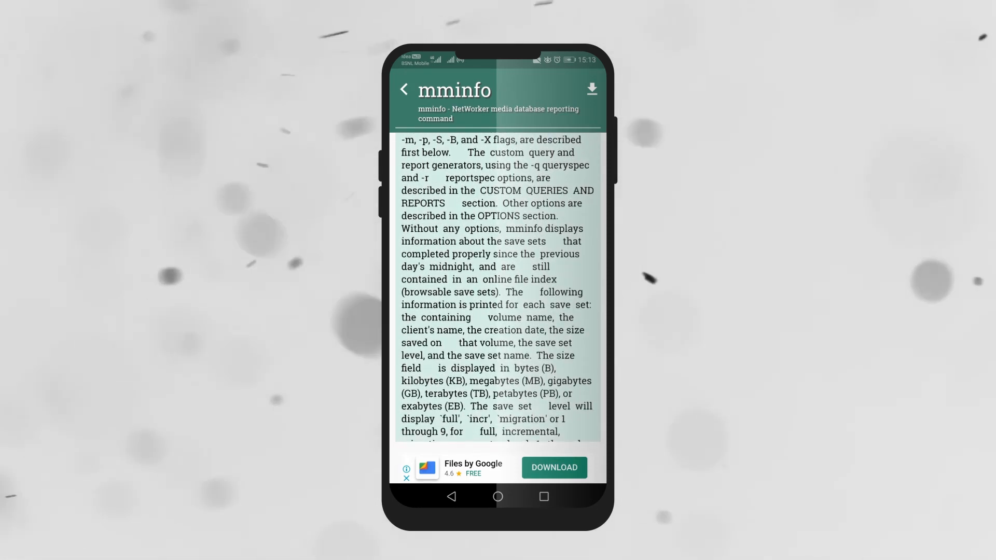
scroll(520, 389, "down", 10)
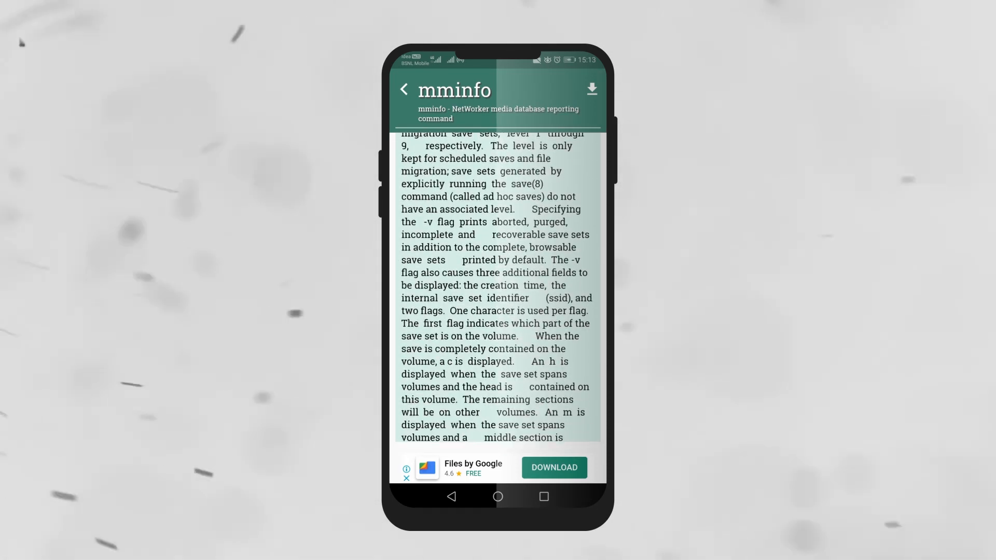
scroll(520, 389, "down", 2)
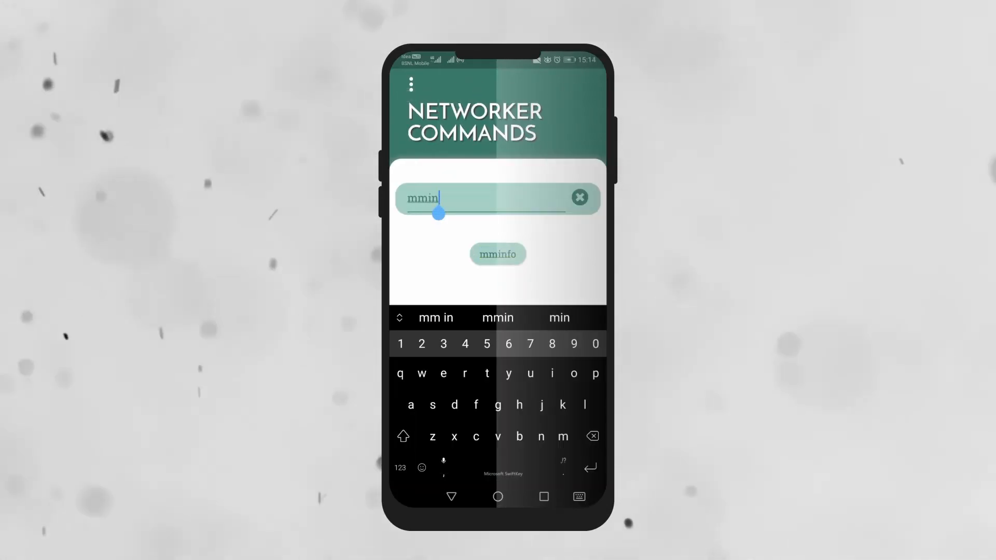
Open and close the side menu, then clear the search to show all commands
left_click(412, 86)
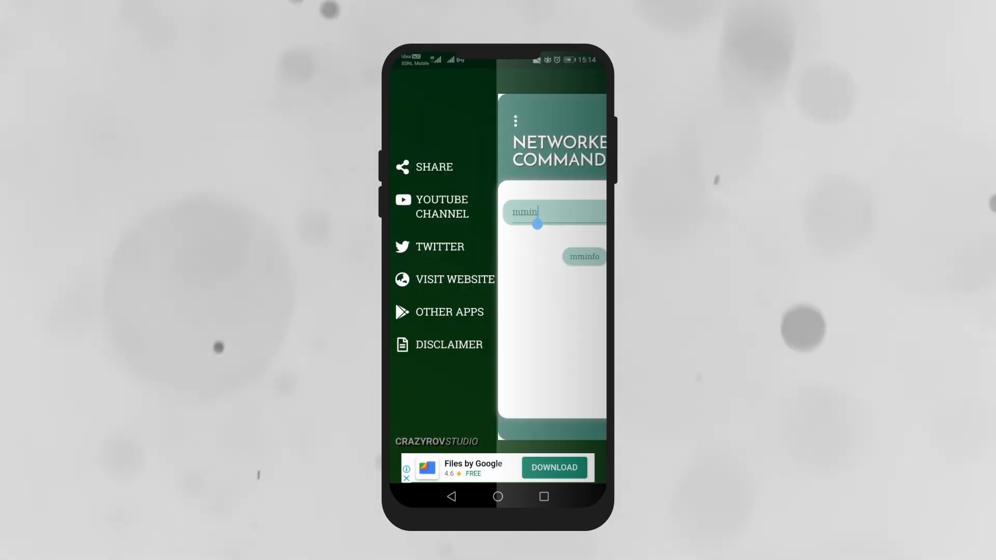
left_click(562, 116)
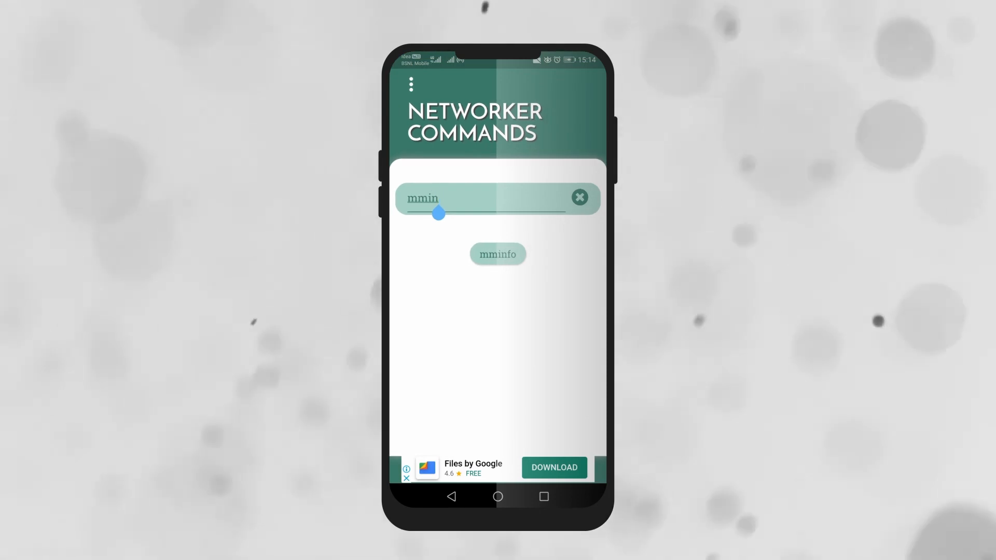
left_click(587, 196)
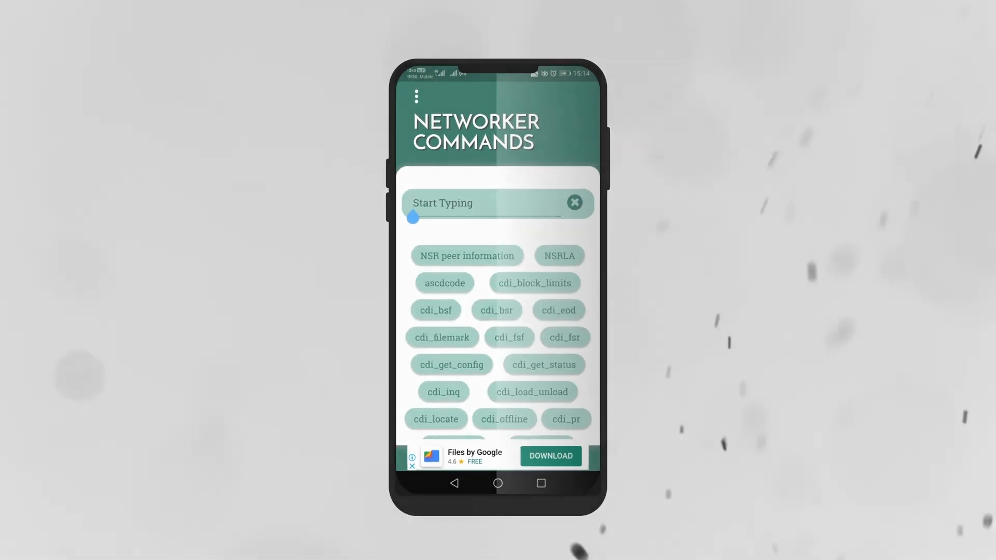